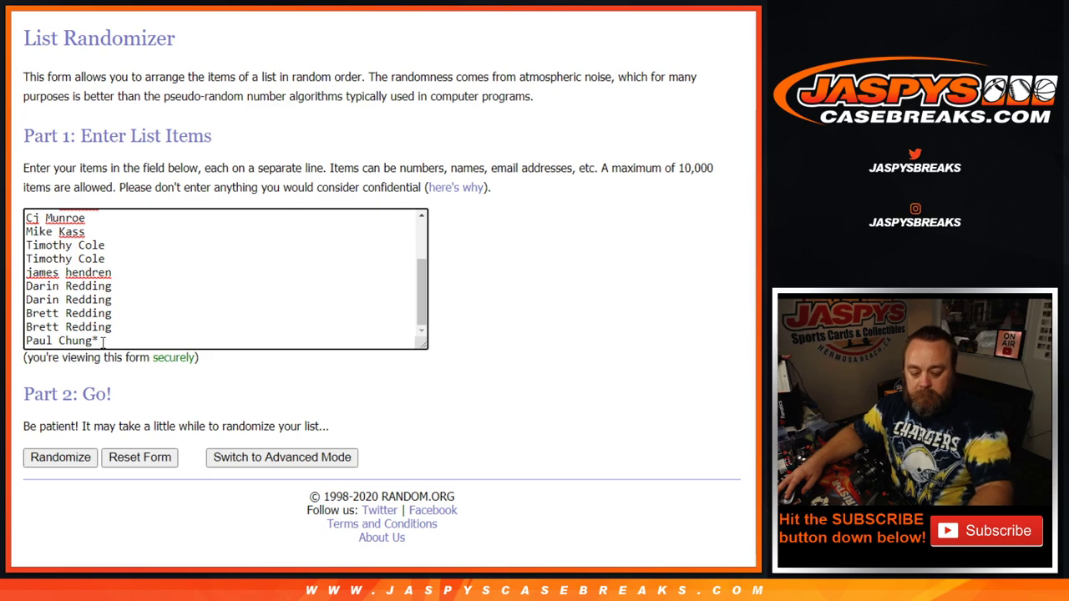
Step: Remove the trailing blank line at the end of the participant list to be randomized
key("BackSpace")
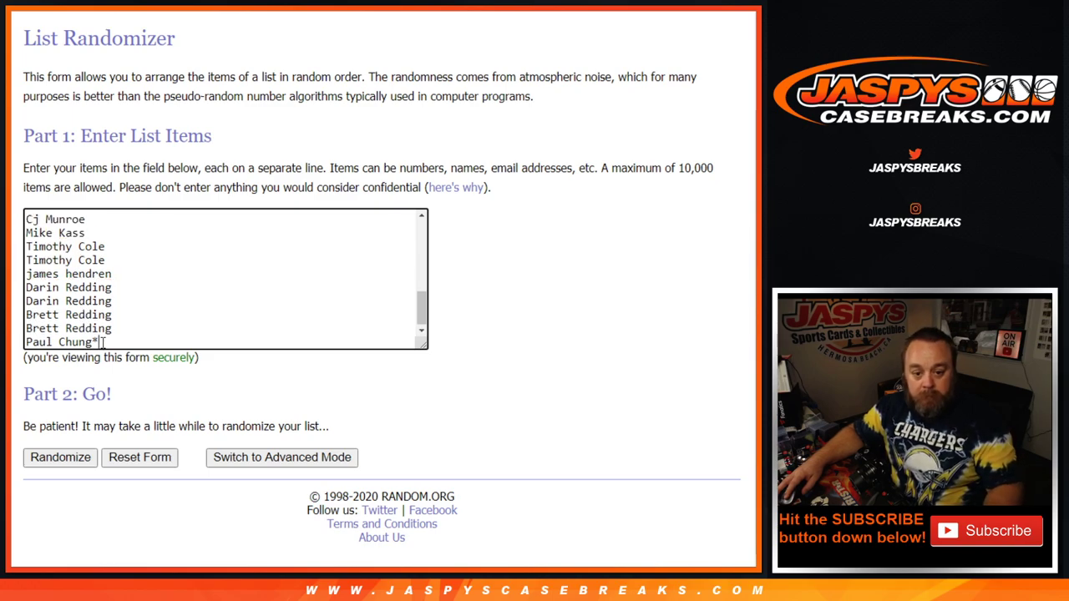
scroll(91, 338, "up", 3)
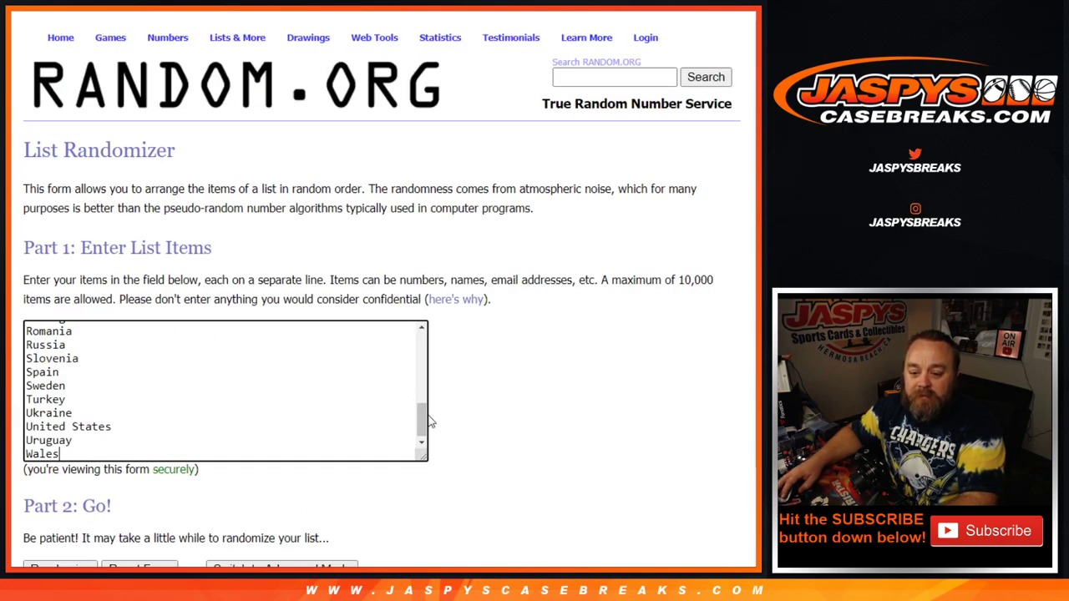
Step: Compare the country list entered in the randomizer with the countries listed on the Panini Select Soccer 3-Box Break #5 page
left_click_drag(424, 430, 430, 332)
scroll(149, 348, "down", 7)
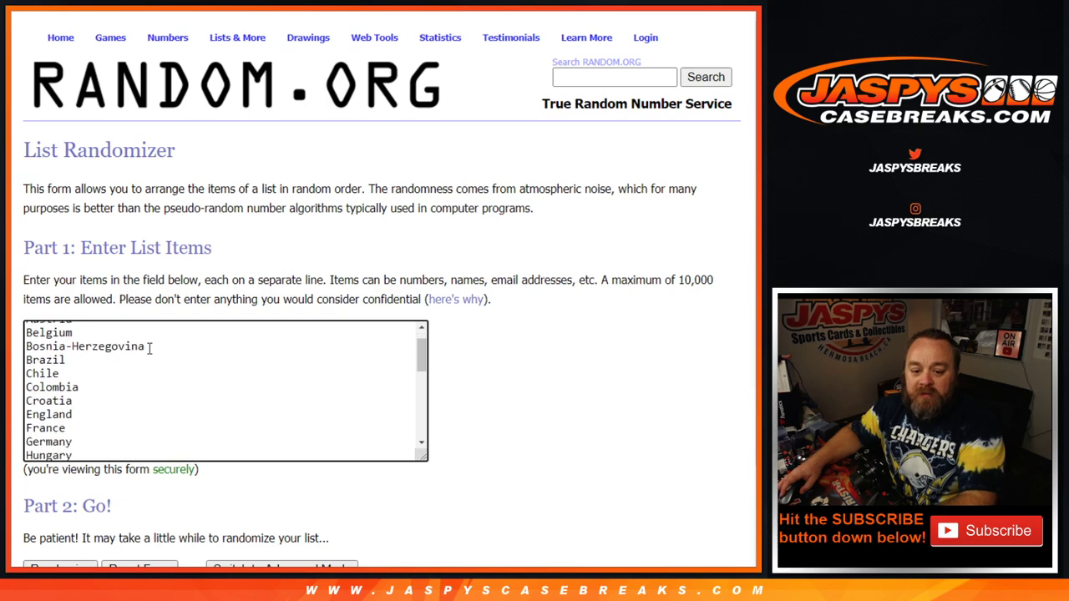
key("ctrl+Tab")
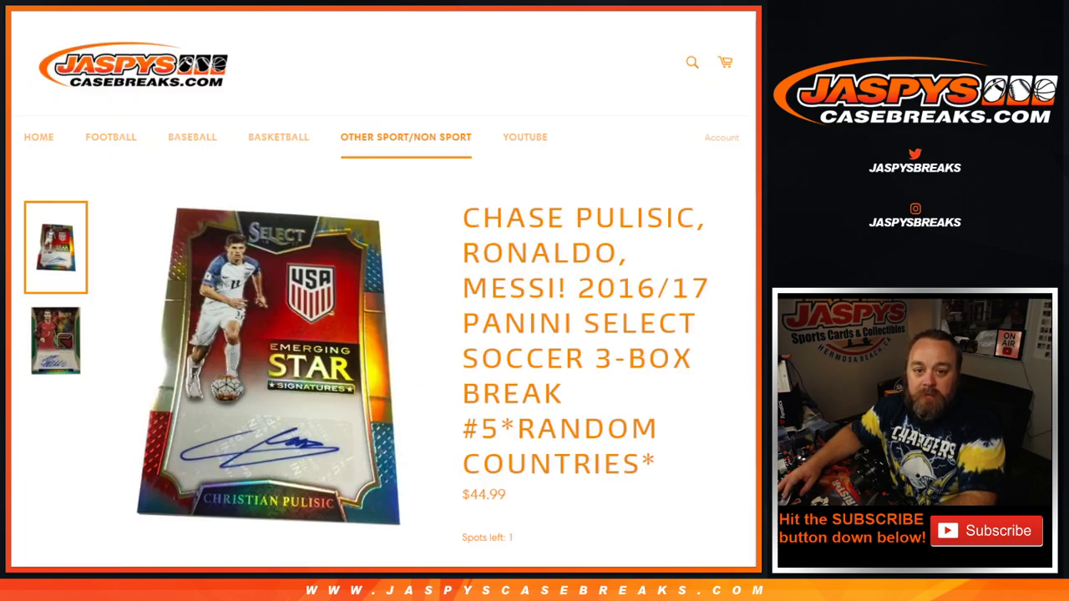
scroll(396, 298, "down", 7)
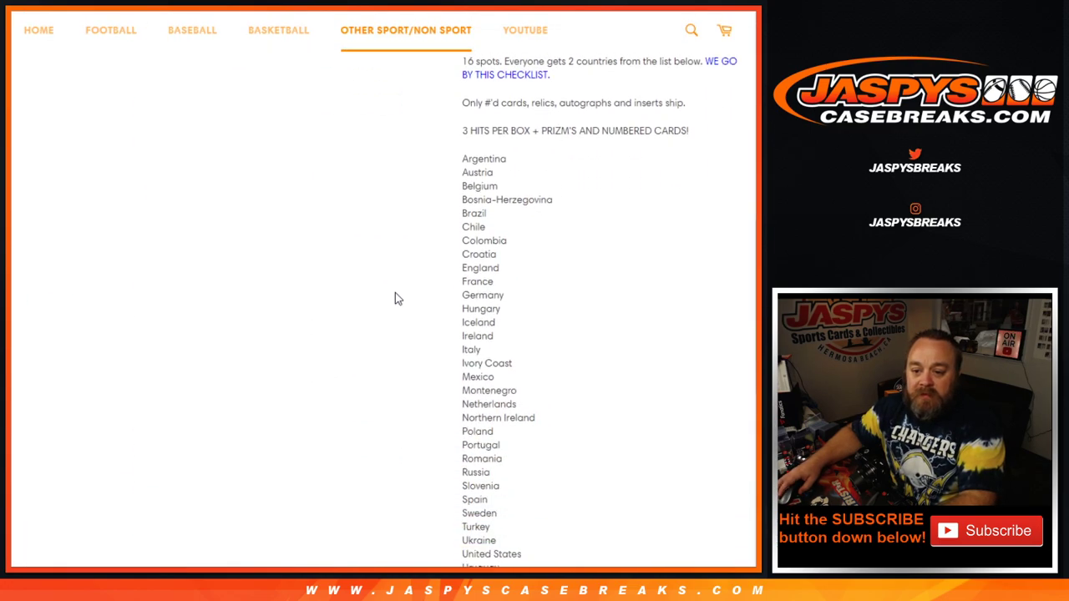
scroll(396, 298, "down", 2)
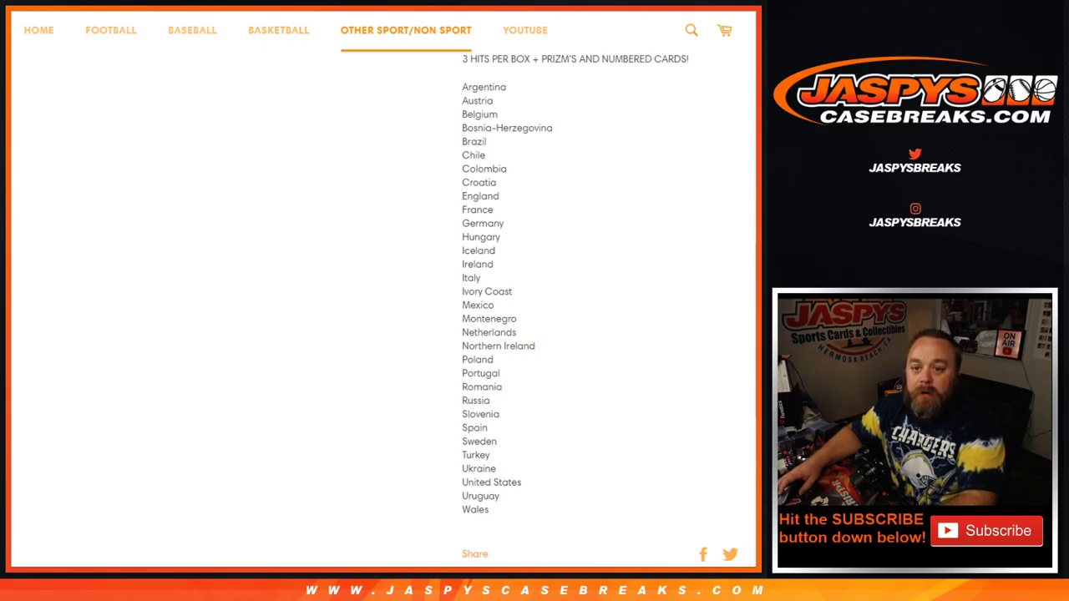
Step: Roll two virtual dice on RANDOM.ORG to decide the number of list randomizations
key("ctrl+Tab")
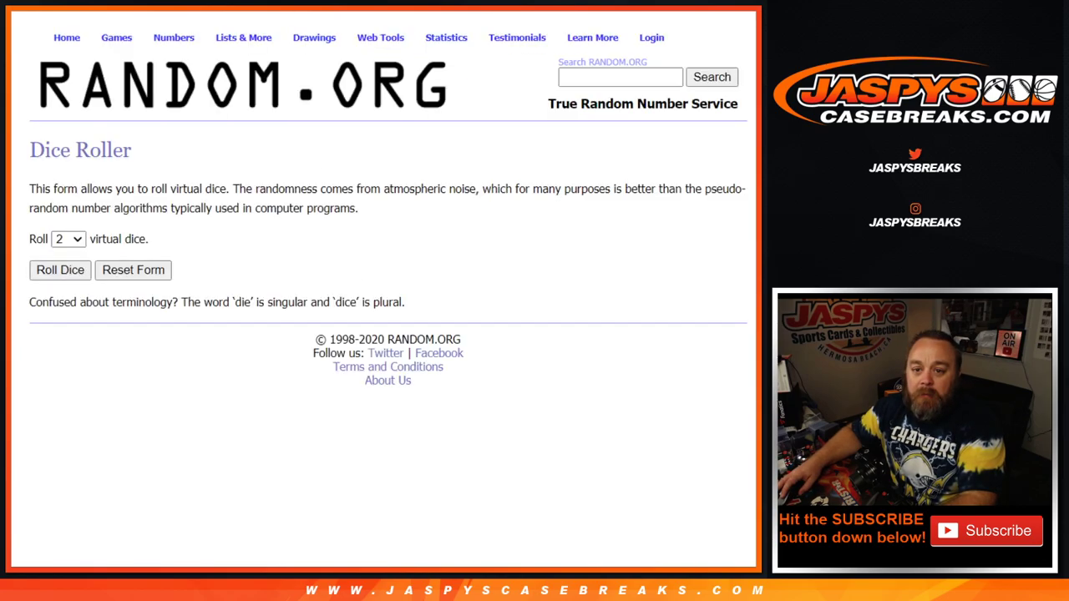
left_click(54, 276)
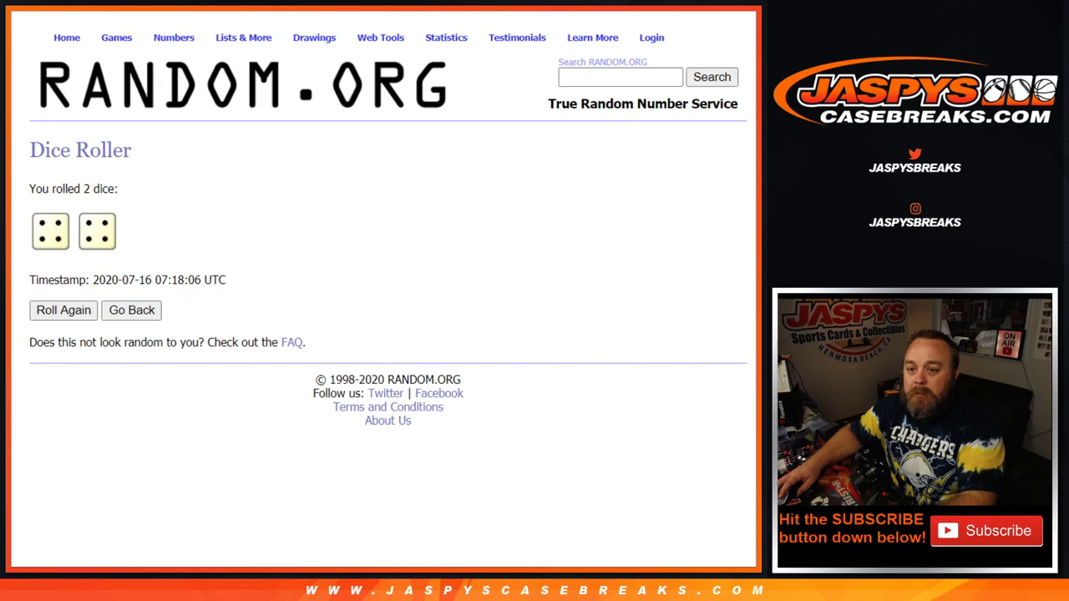
Step: Randomize the participant name list eight times and look through the final order
key("ctrl+Tab")
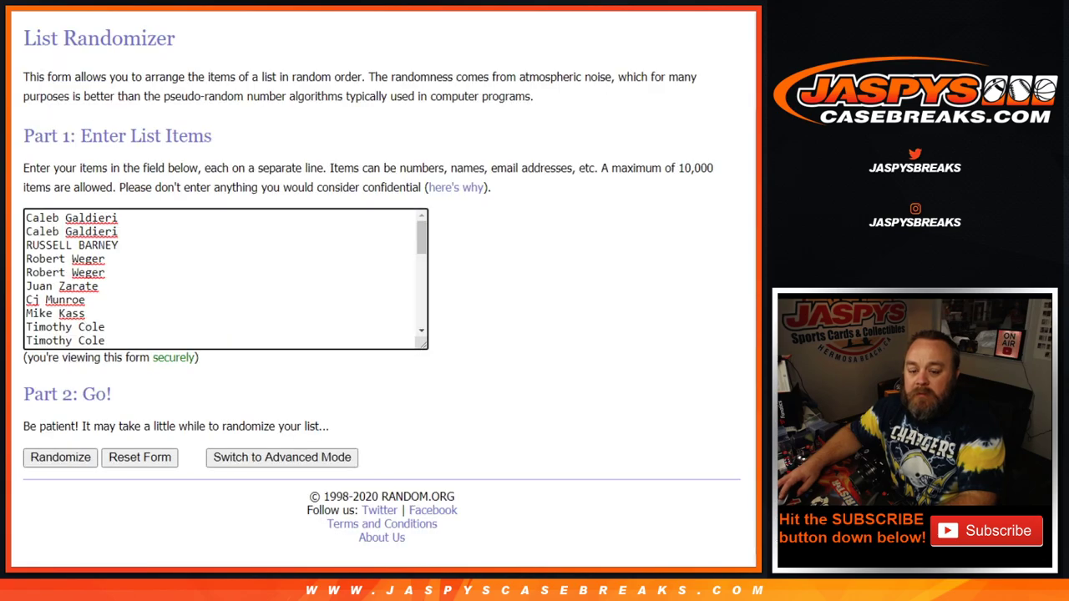
left_click(60, 457)
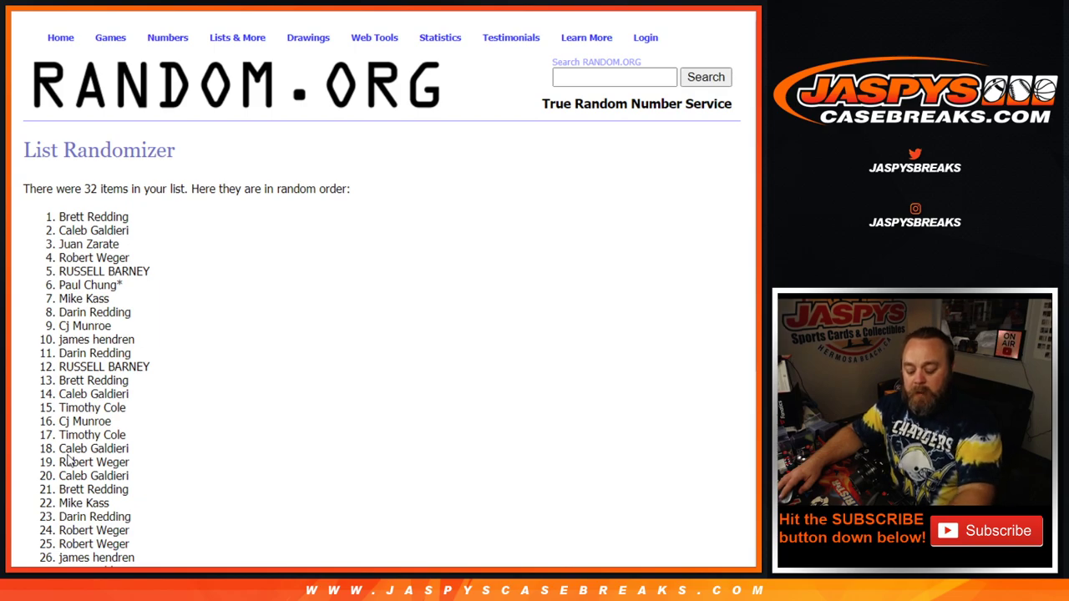
scroll(70, 461, "down", 5)
left_click(67, 460)
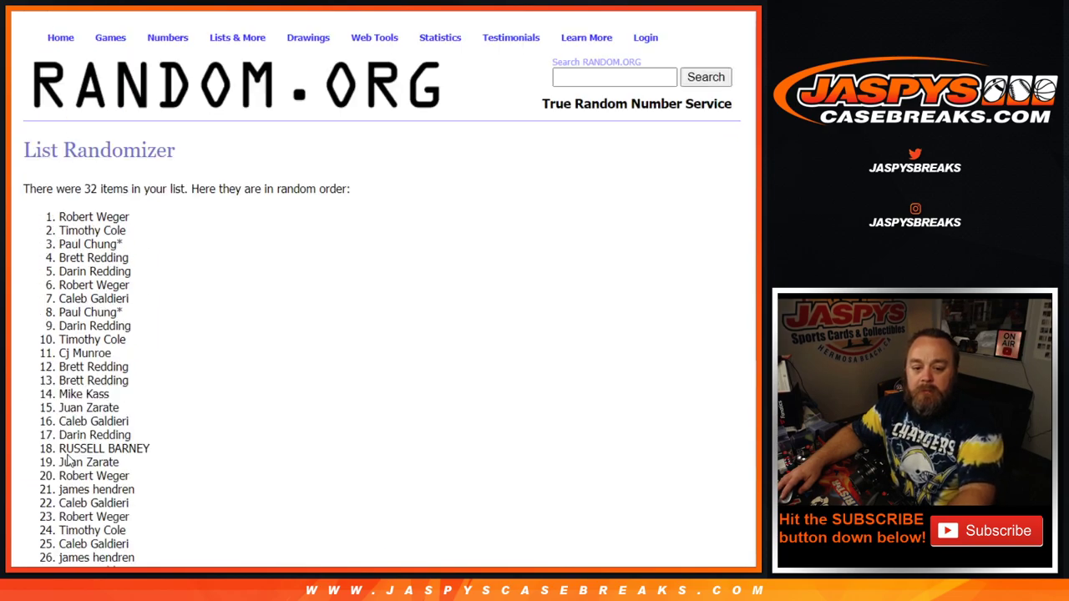
scroll(70, 461, "down", 4)
left_click(47, 458)
scroll(70, 461, "down", 5)
left_click(69, 460)
scroll(69, 461, "down", 5)
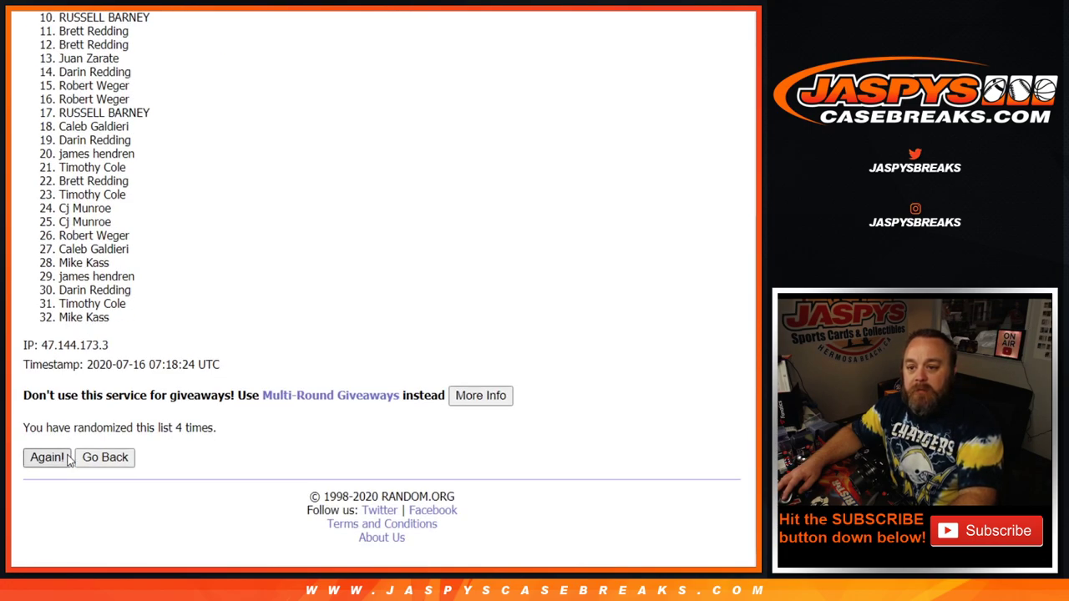
left_click(48, 457)
scroll(70, 460, "down", 5)
left_click(48, 458)
scroll(70, 461, "down", 5)
left_click(70, 460)
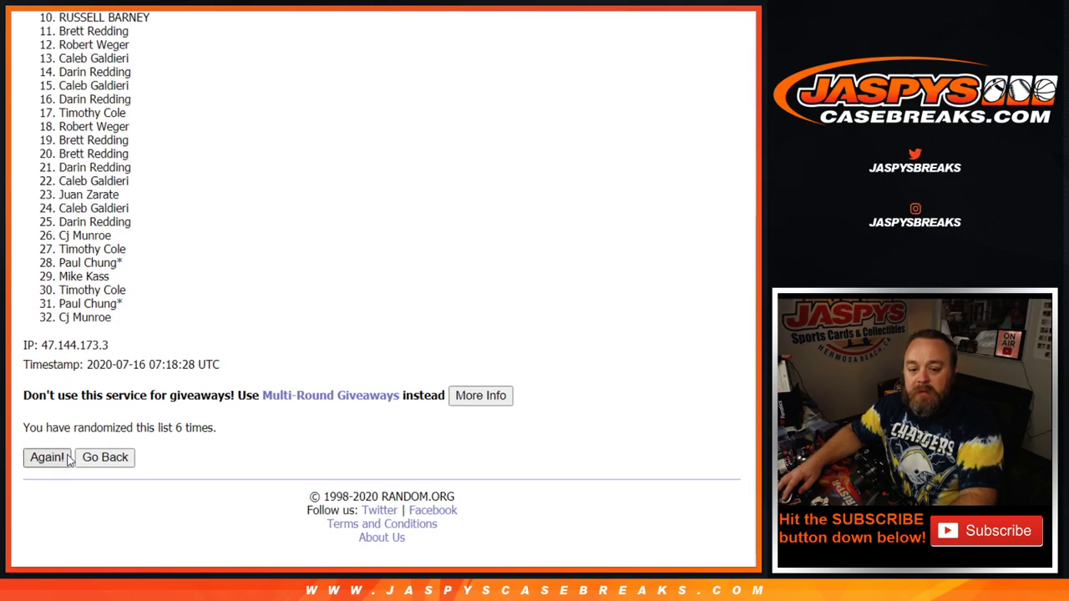
scroll(70, 461, "down", 5)
left_click(70, 460)
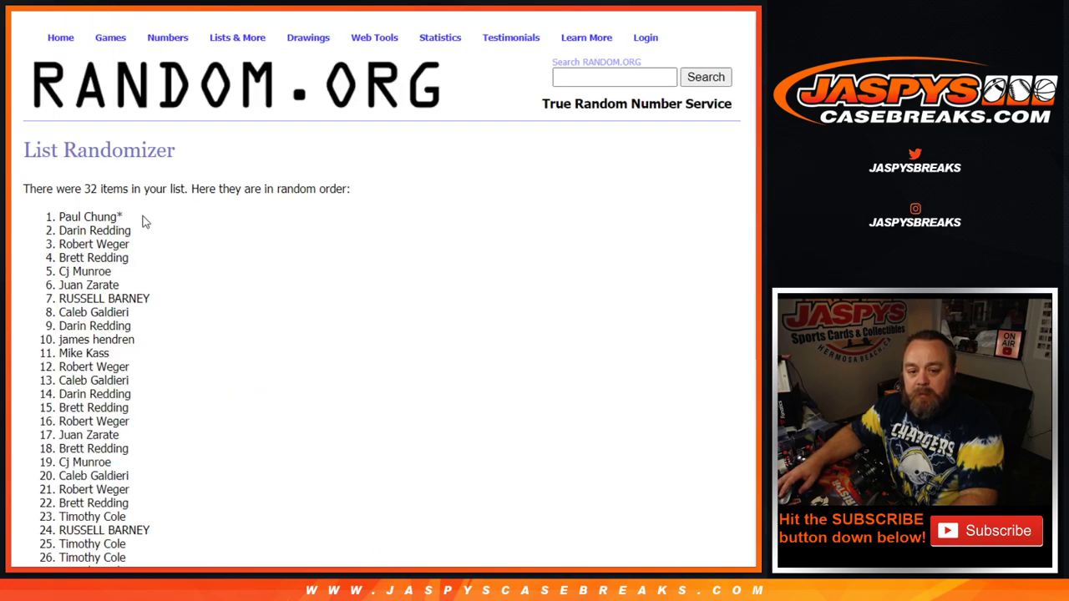
scroll(137, 209, "down", 1)
scroll(136, 202, "down", 3)
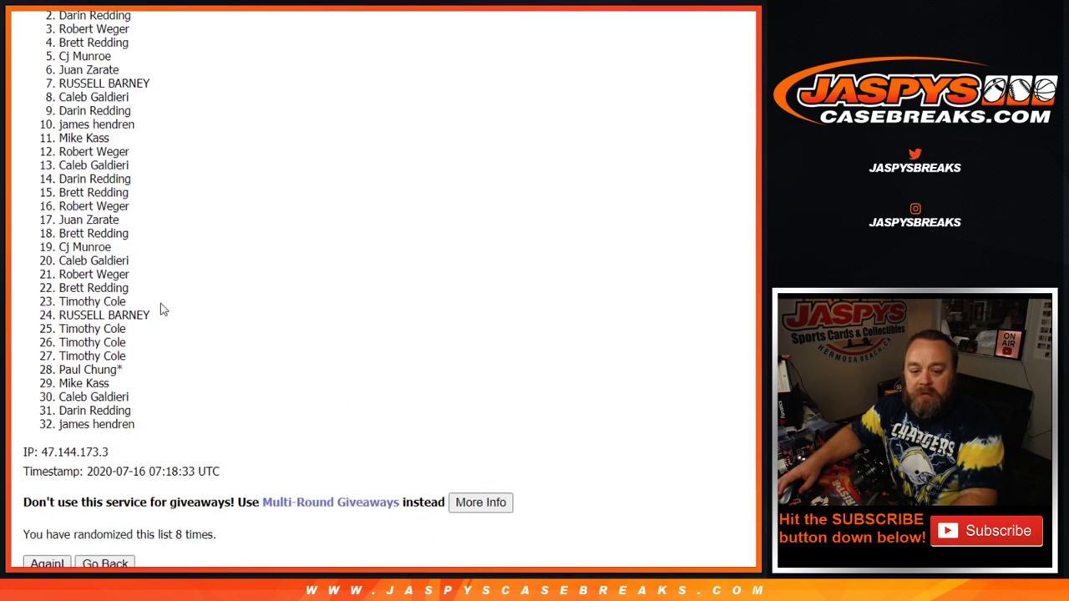
Step: Switch to the JASPY SHOW NOTES spreadsheet in Google Sheets and create a new blank spreadsheet from it
key("ctrl+Tab")
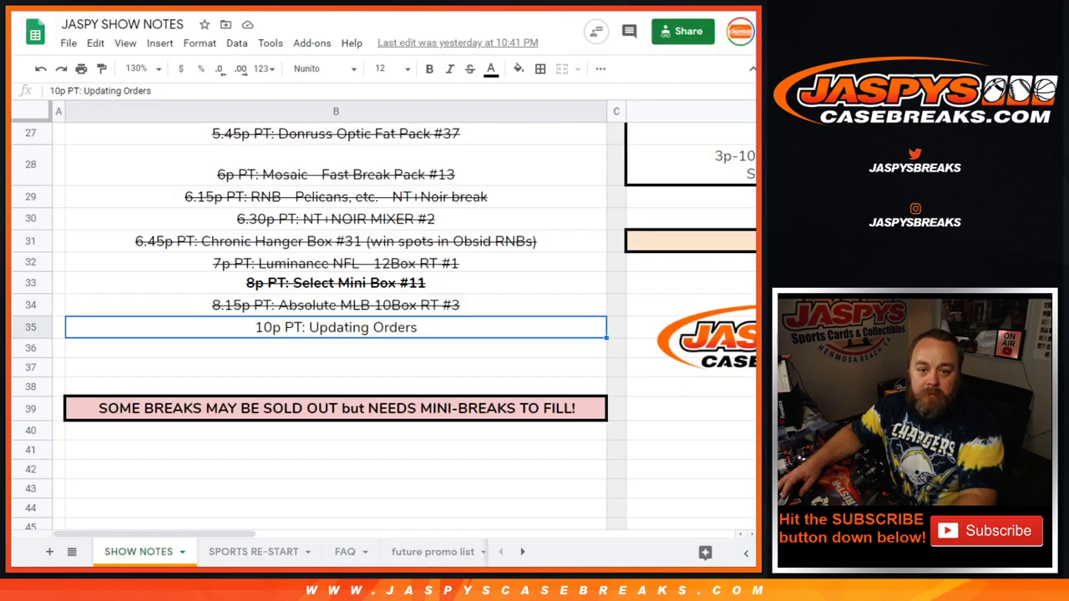
left_click(69, 43)
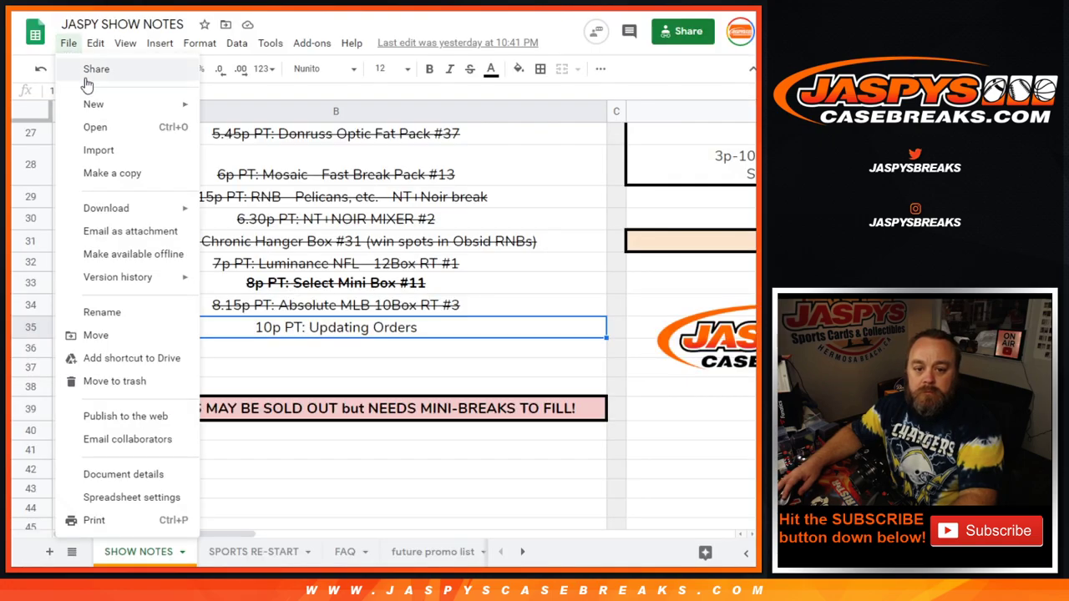
mouse_move(89, 108)
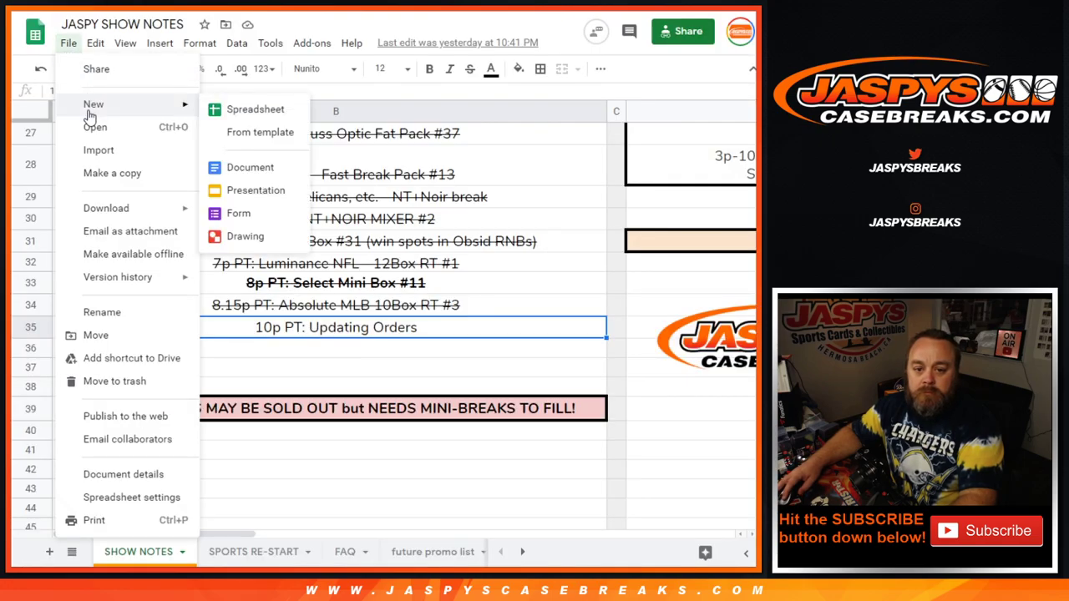
left_click(214, 110)
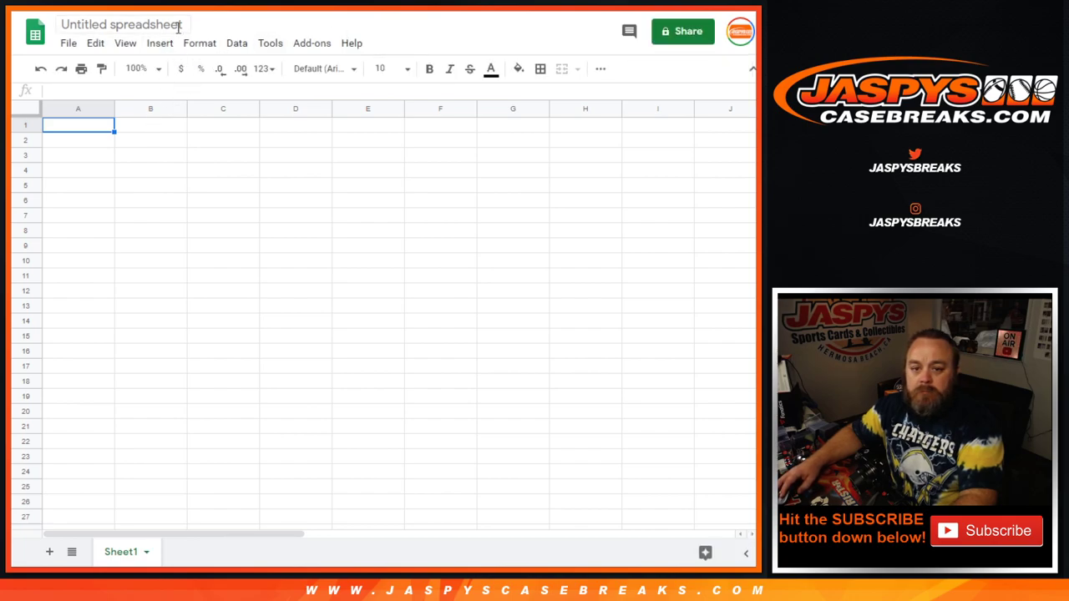
Step: Copy all the randomized participant names from the final order into column A of the new spreadsheet, starting at A1
key("alt+Tab")
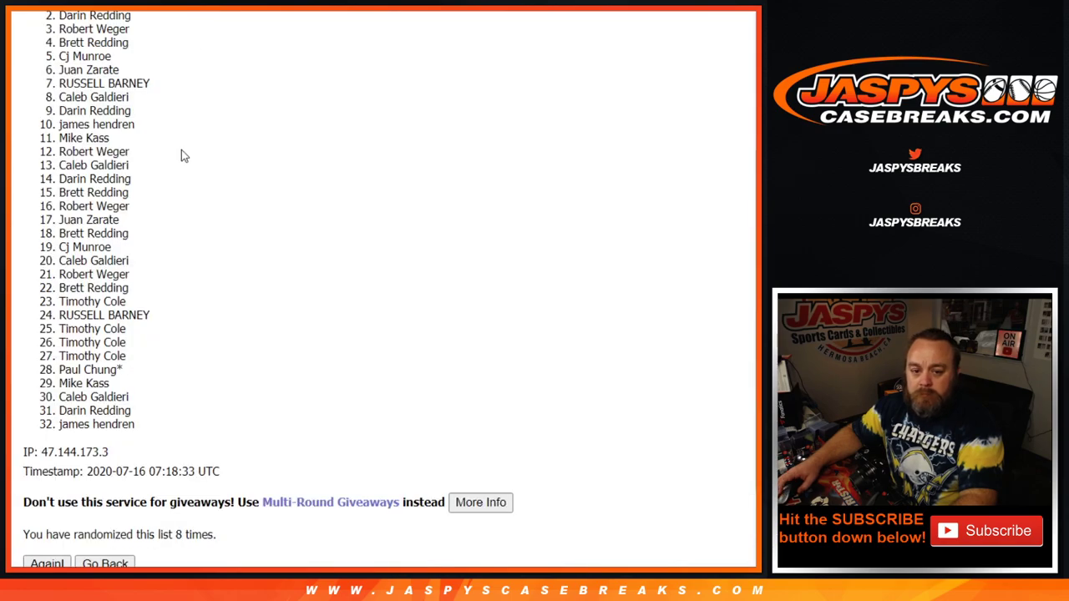
key("Return")
left_click_drag(58, 216, 133, 476)
key("ctrl+c")
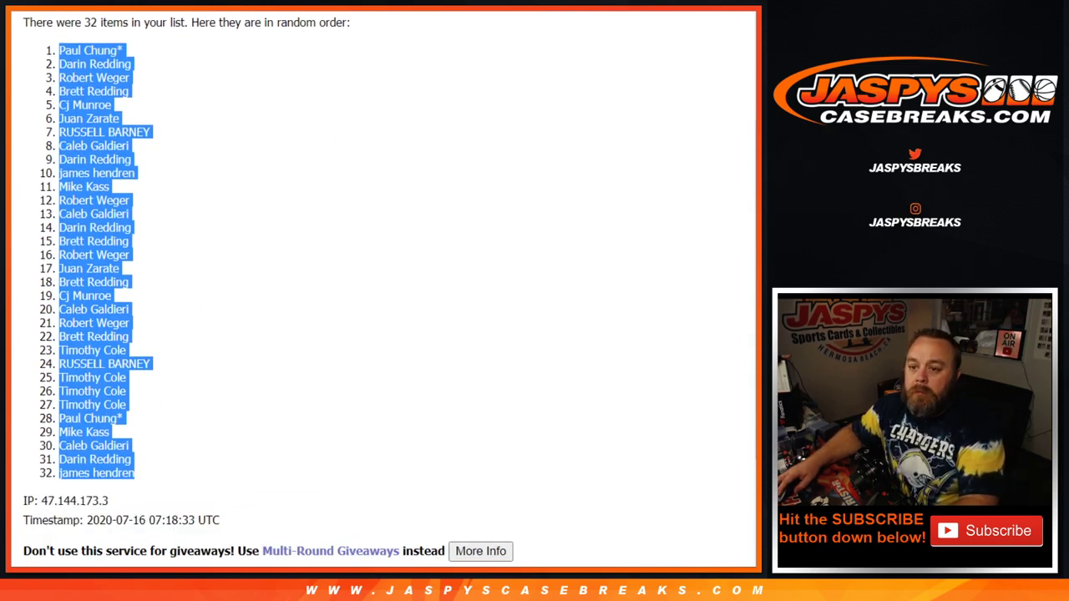
key("ctrl+Tab")
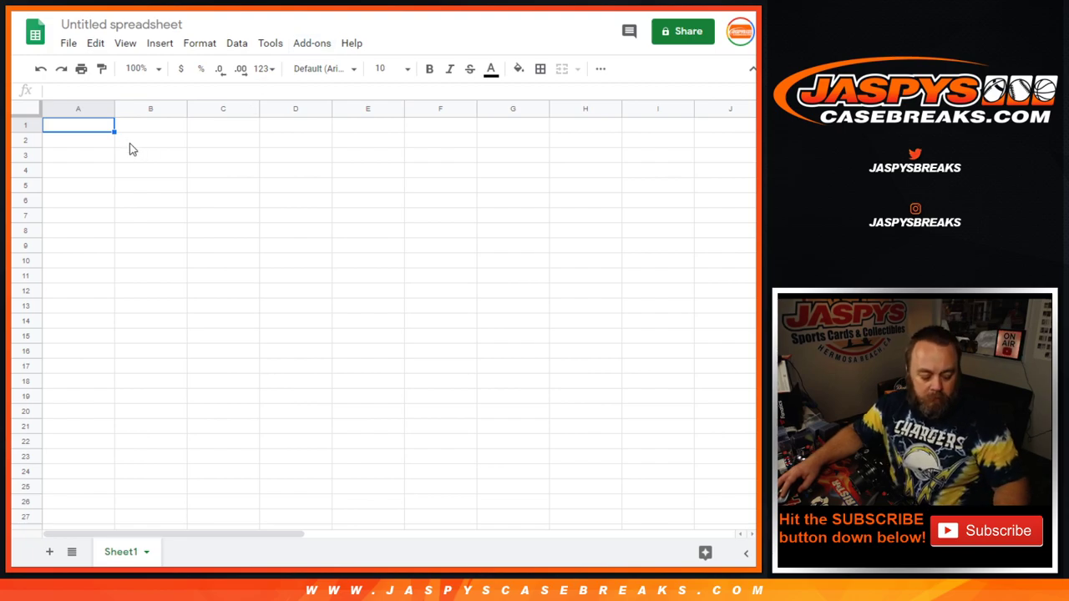
key("ctrl+v")
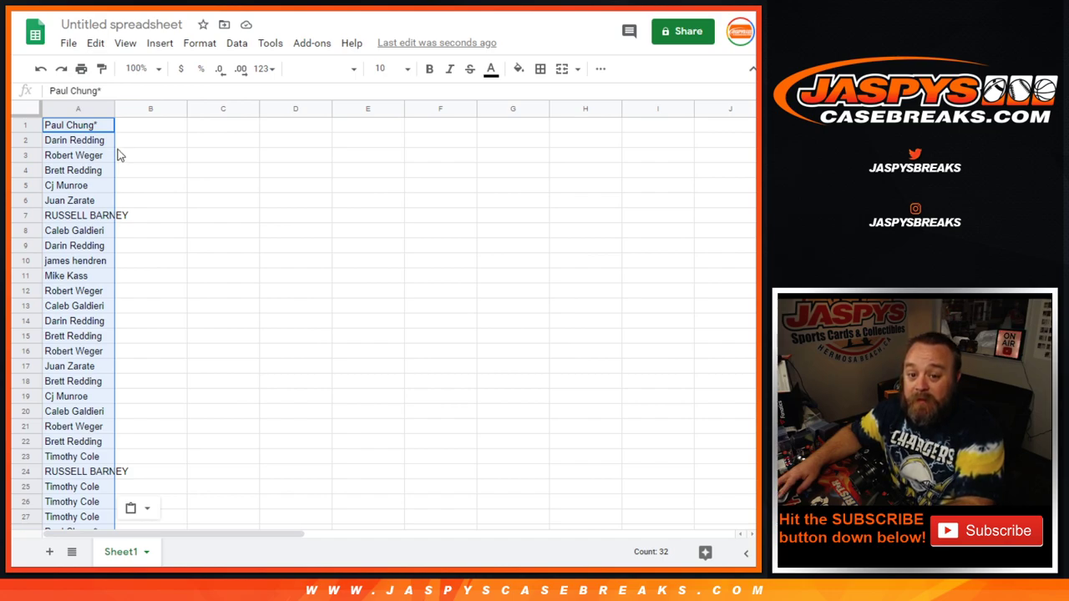
left_click(118, 147)
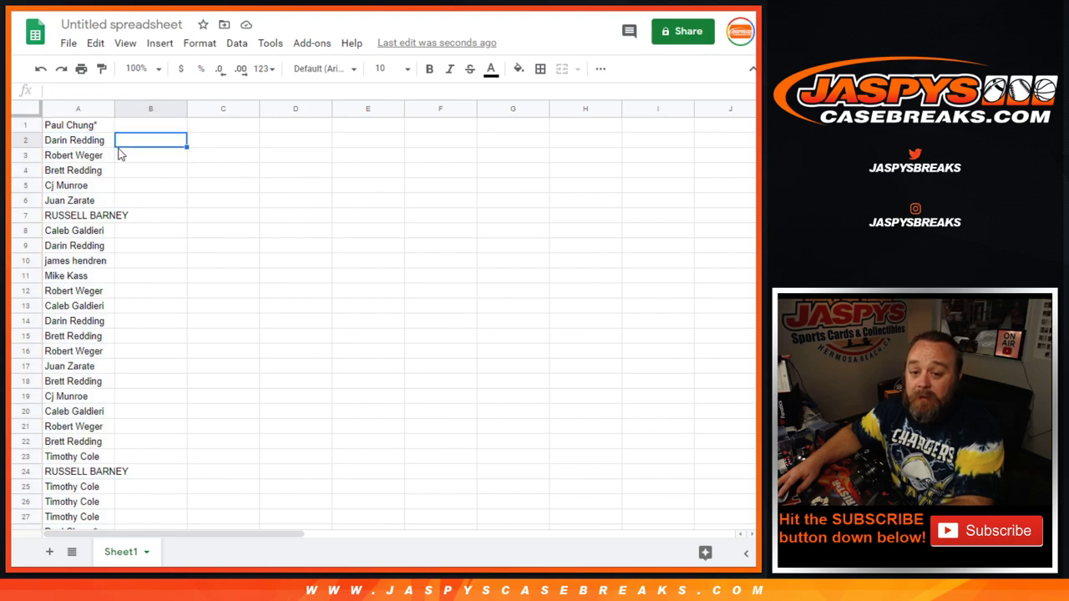
Step: Randomize the country list eight times, matching the dice roll, and look through the final order
key("ctrl+Tab")
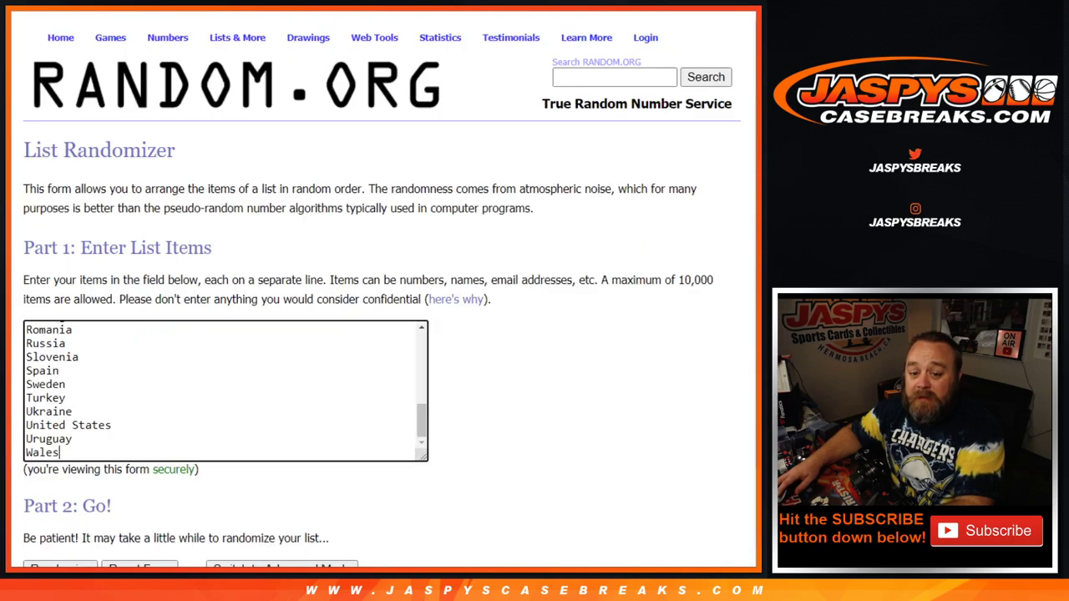
scroll(125, 458, "down", 1)
scroll(125, 458, "down", 2)
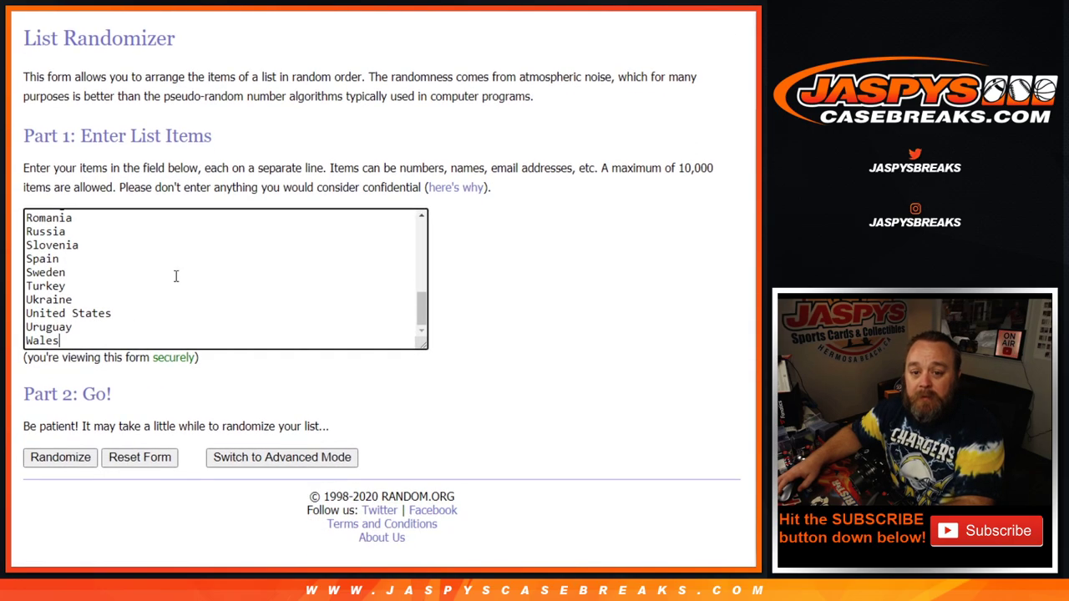
key("ctrl+Tab")
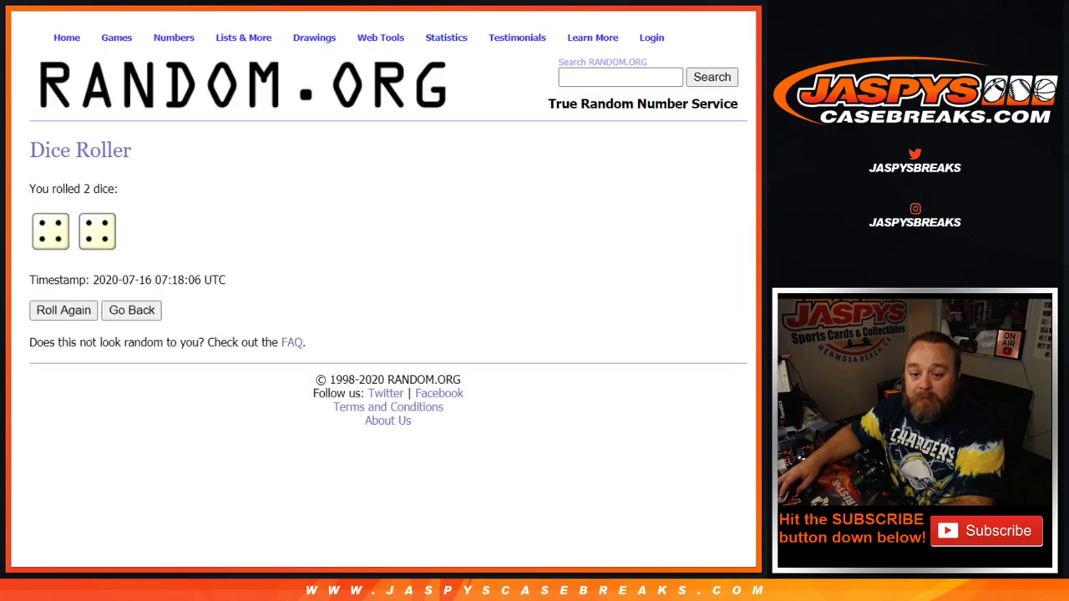
key("ctrl+shift+Tab")
left_click(54, 460)
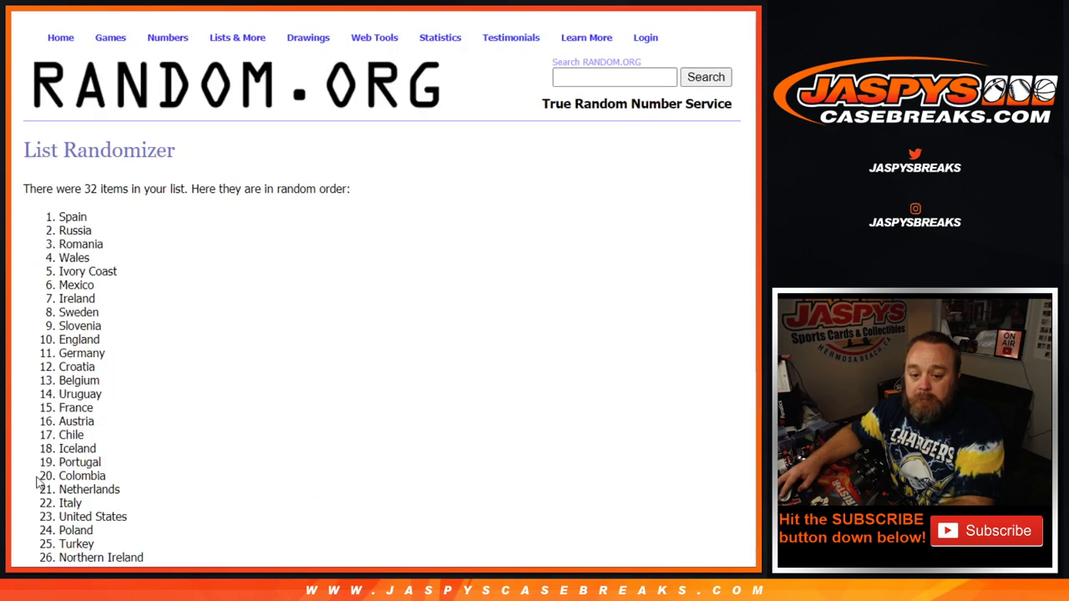
scroll(41, 484, "down", 5)
left_click(47, 457)
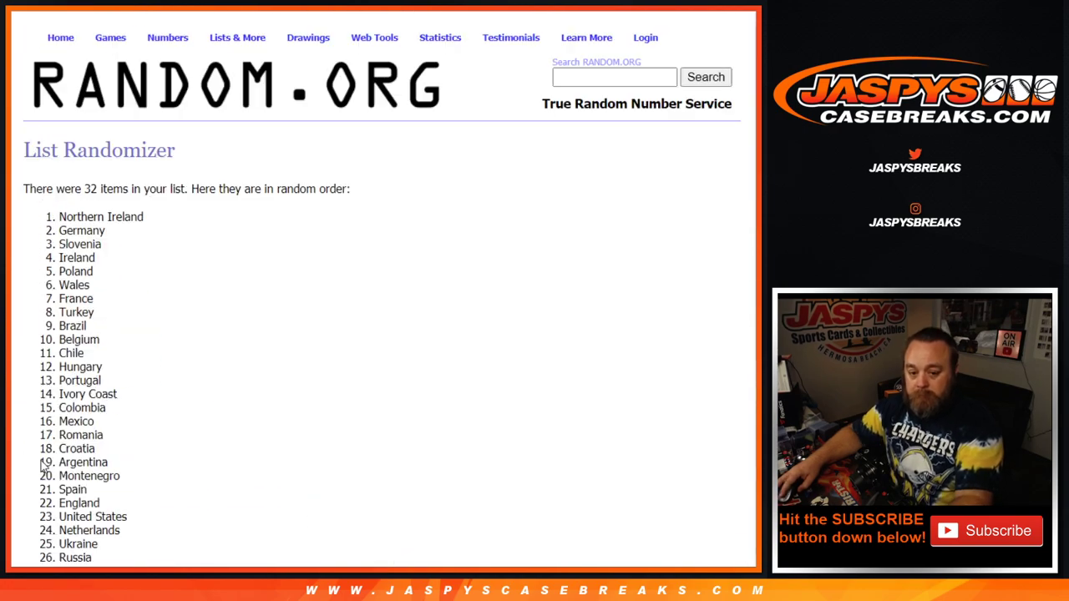
scroll(43, 465, "down", 5)
left_click(41, 460)
scroll(42, 461, "down", 5)
left_click(44, 459)
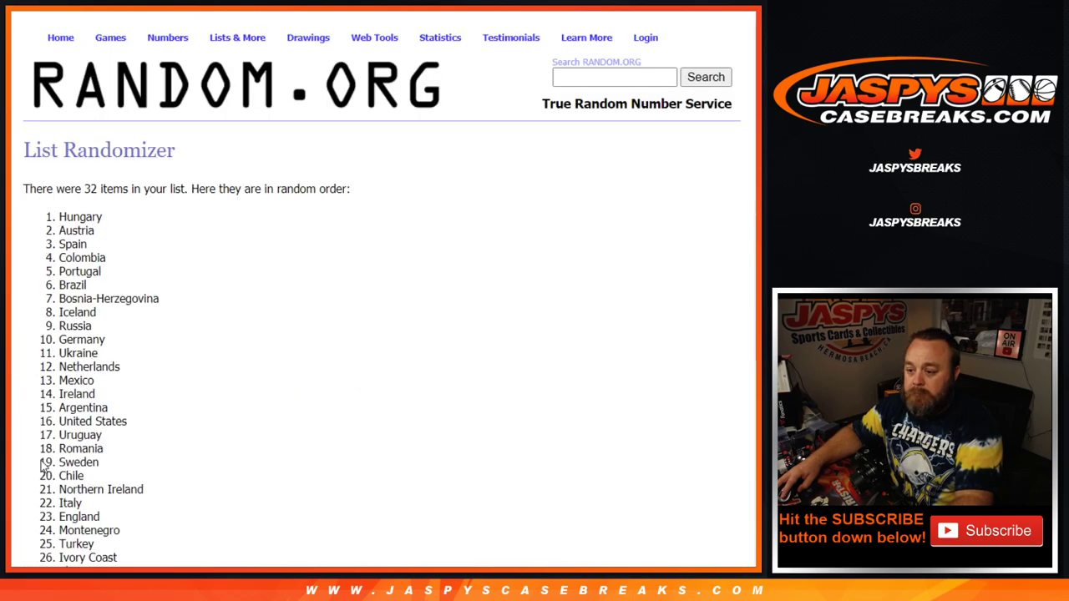
scroll(42, 466, "down", 5)
left_click(45, 459)
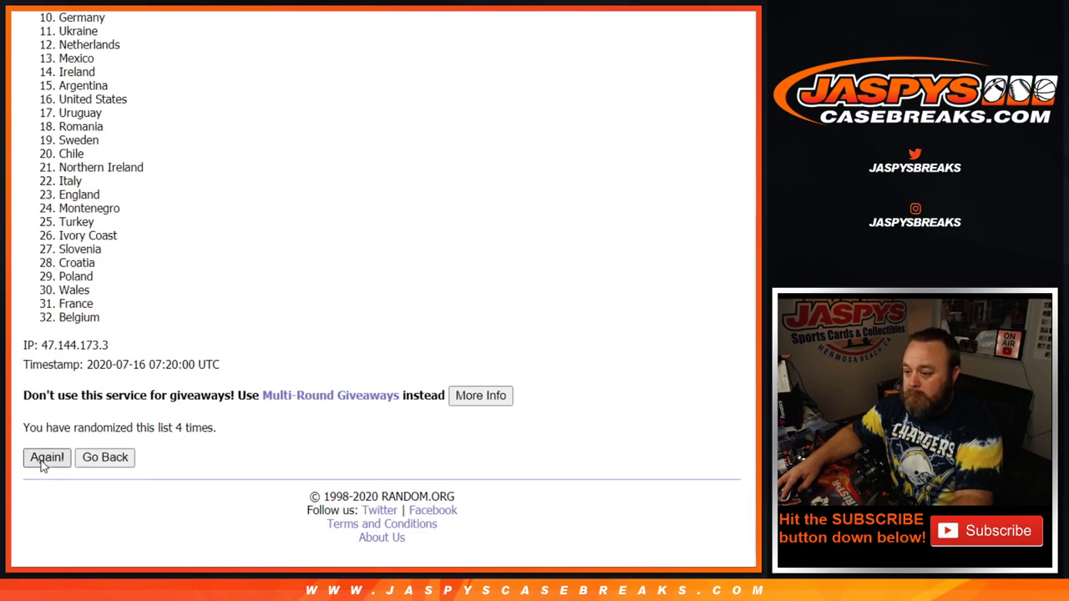
scroll(42, 466, "down", 5)
left_click(45, 459)
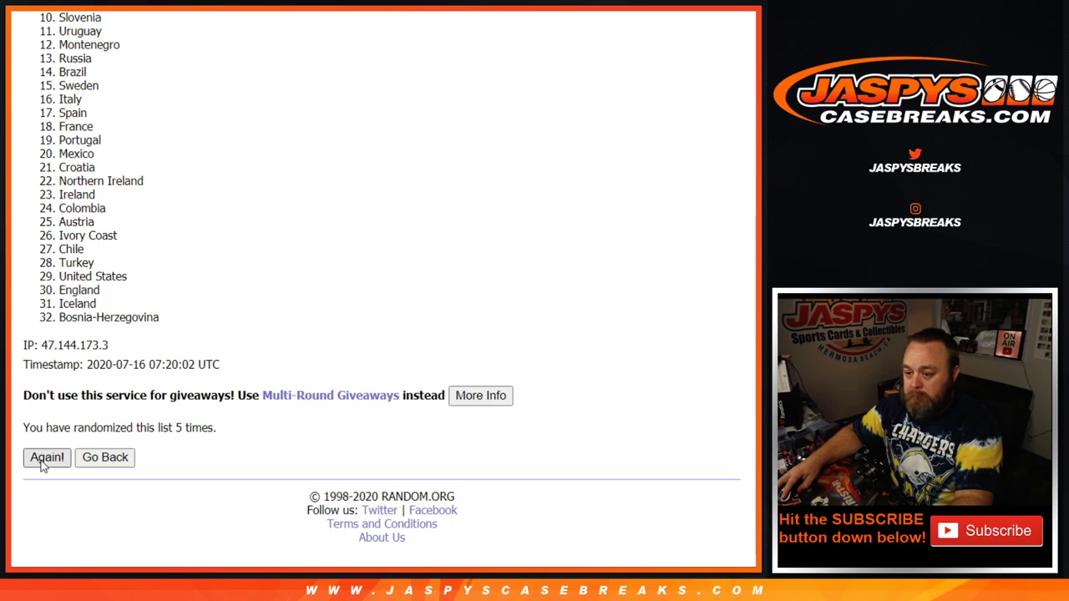
scroll(44, 466, "down", 5)
left_click(41, 462)
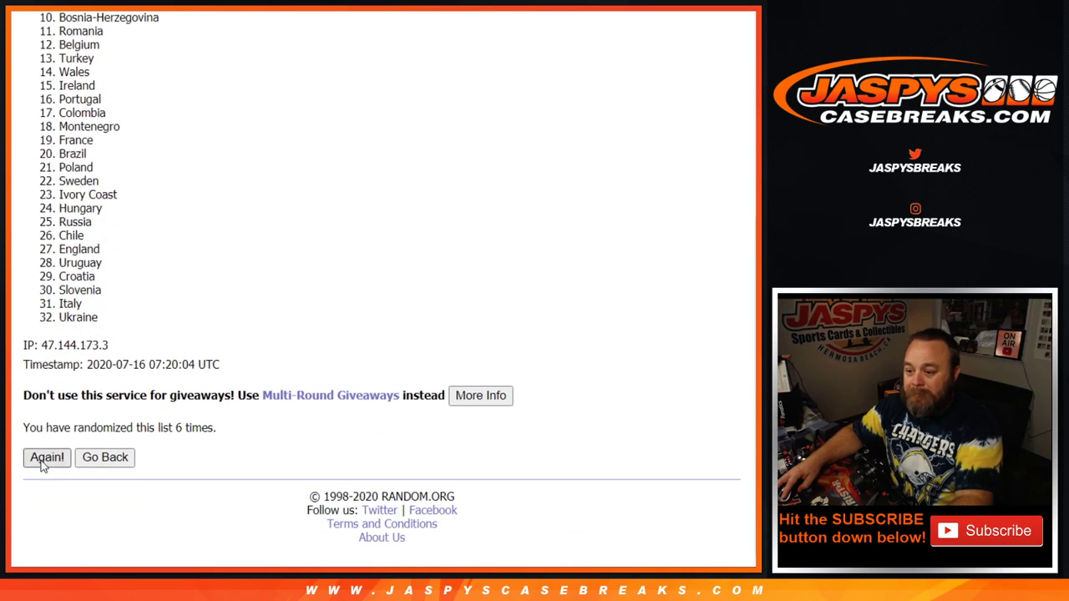
scroll(42, 466, "down", 5)
left_click(42, 462)
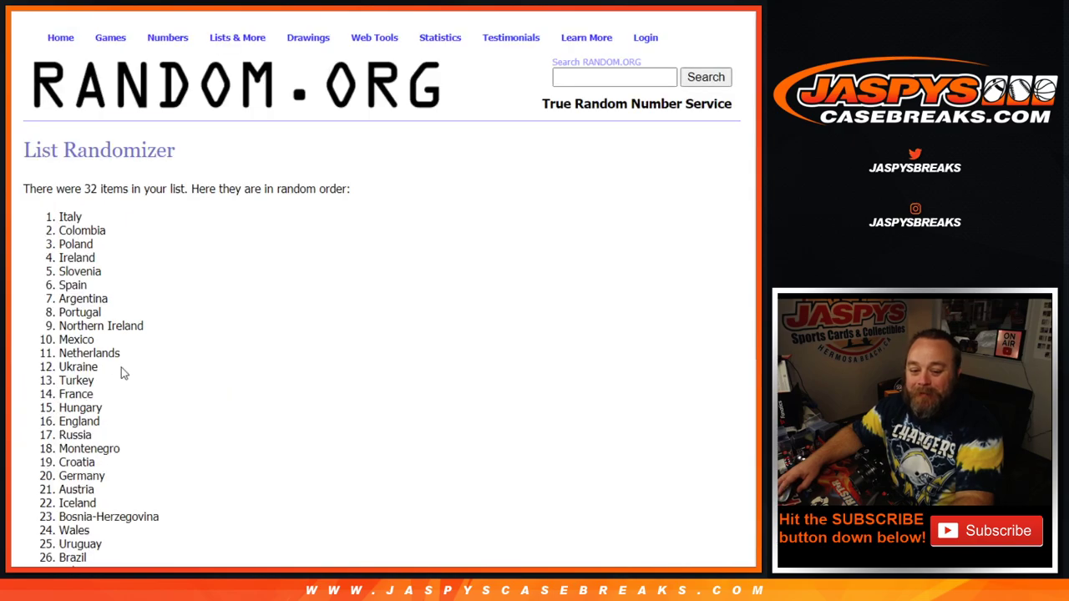
scroll(121, 367, "down", 5)
scroll(121, 367, "up", 5)
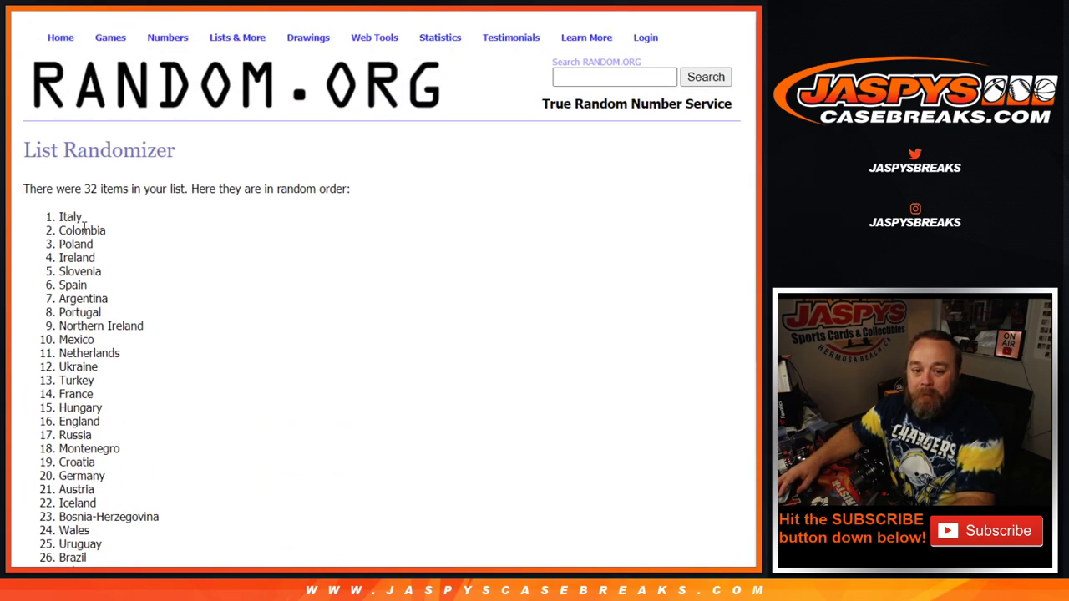
Step: Copy all the randomized countries from the final order into column B of the new spreadsheet, starting at B1
left_click_drag(58, 216, 102, 440)
key("ctrl+c")
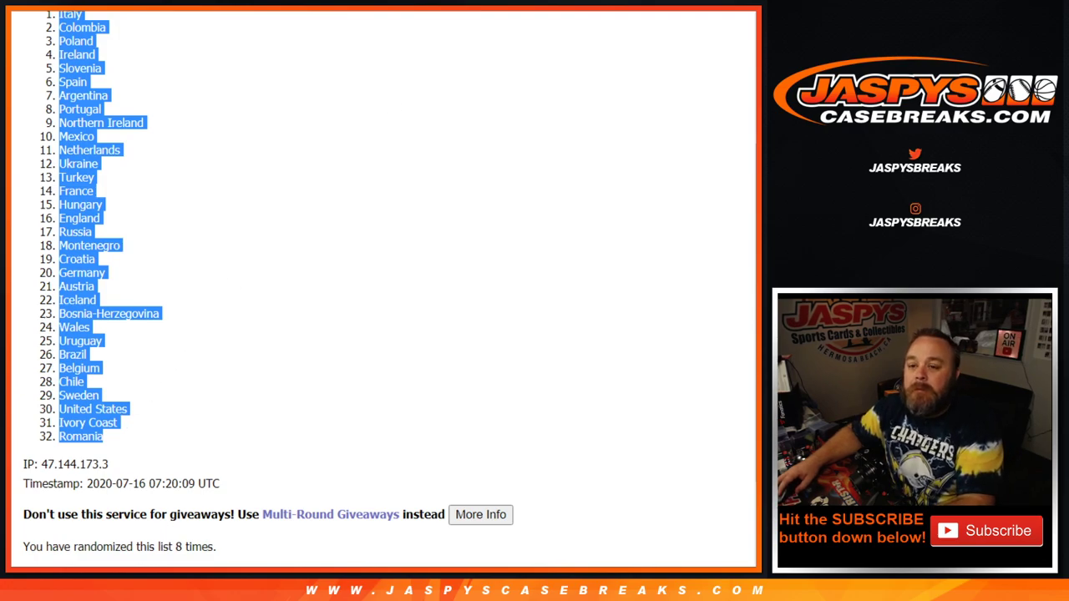
key("alt+Tab")
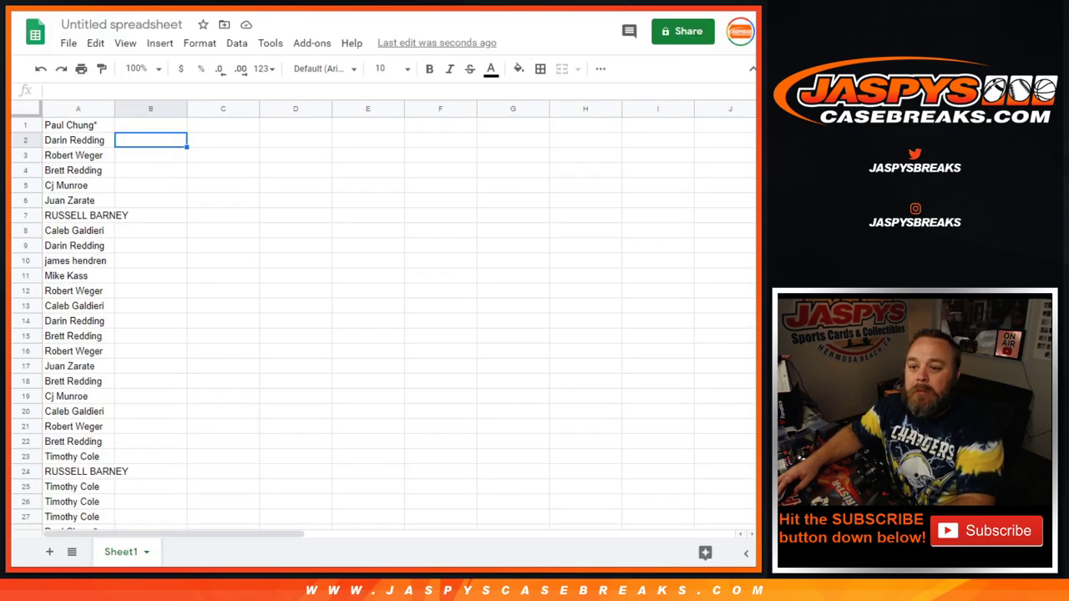
left_click(165, 127)
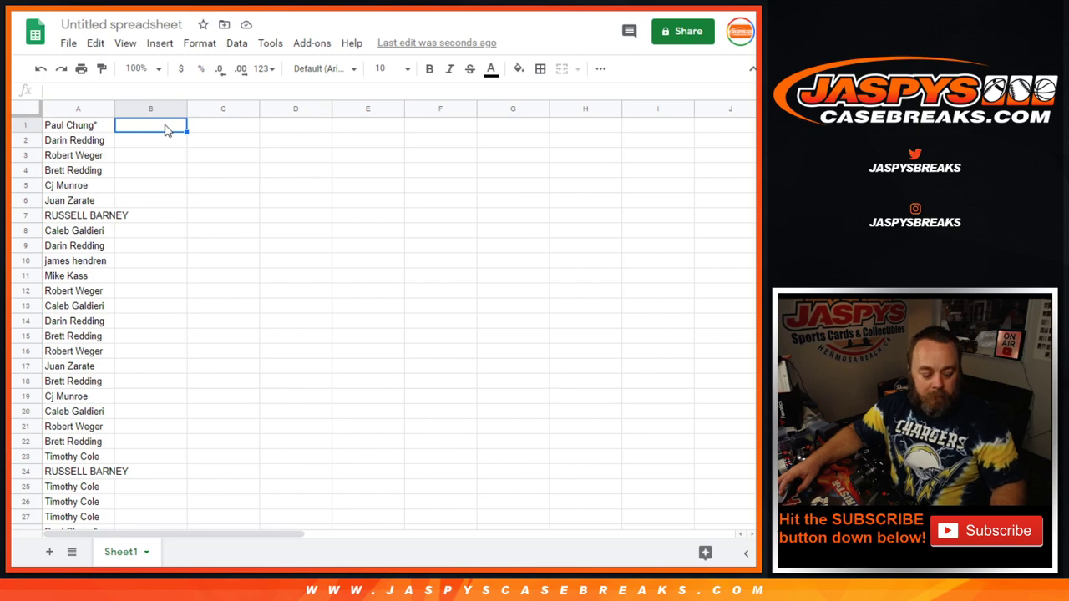
key("ctrl+v")
left_click(201, 220)
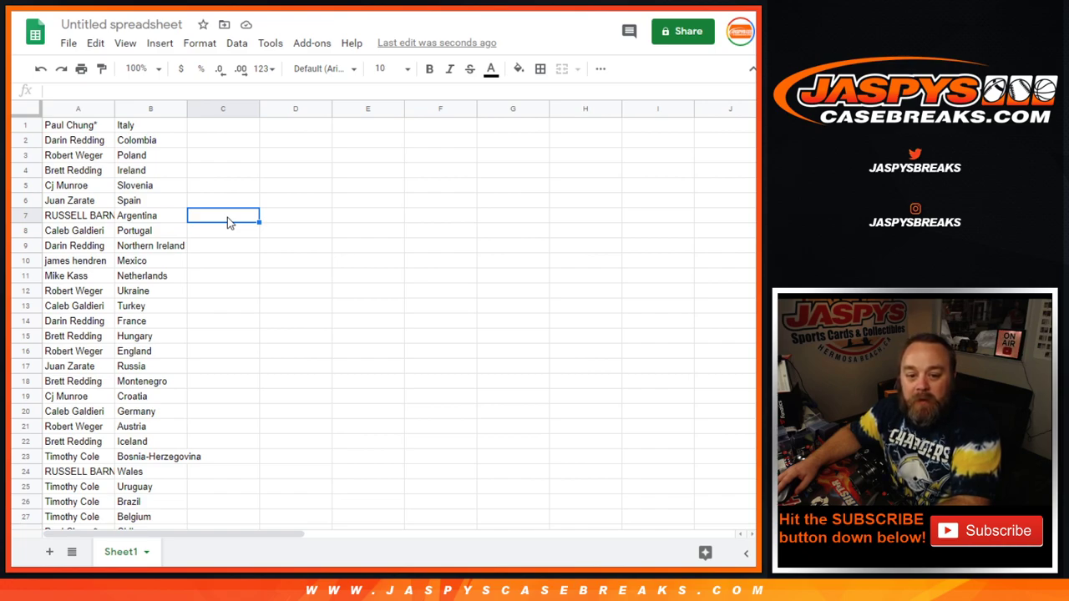
Step: Fit the column widths to their contents and read through all the participant and country pairings
left_click(36, 113)
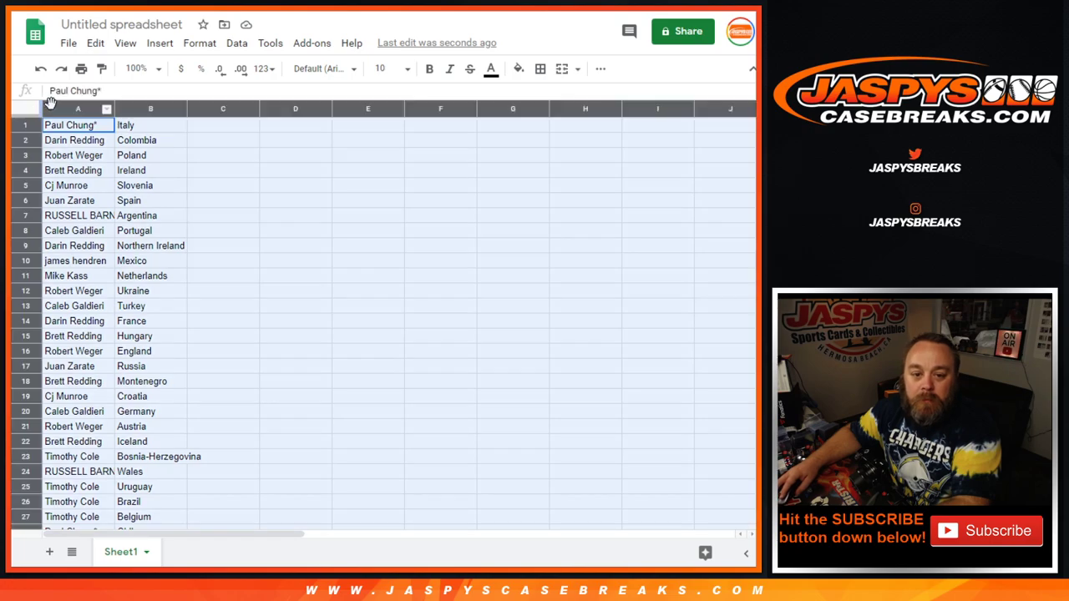
double_click(115, 108)
left_click(142, 171)
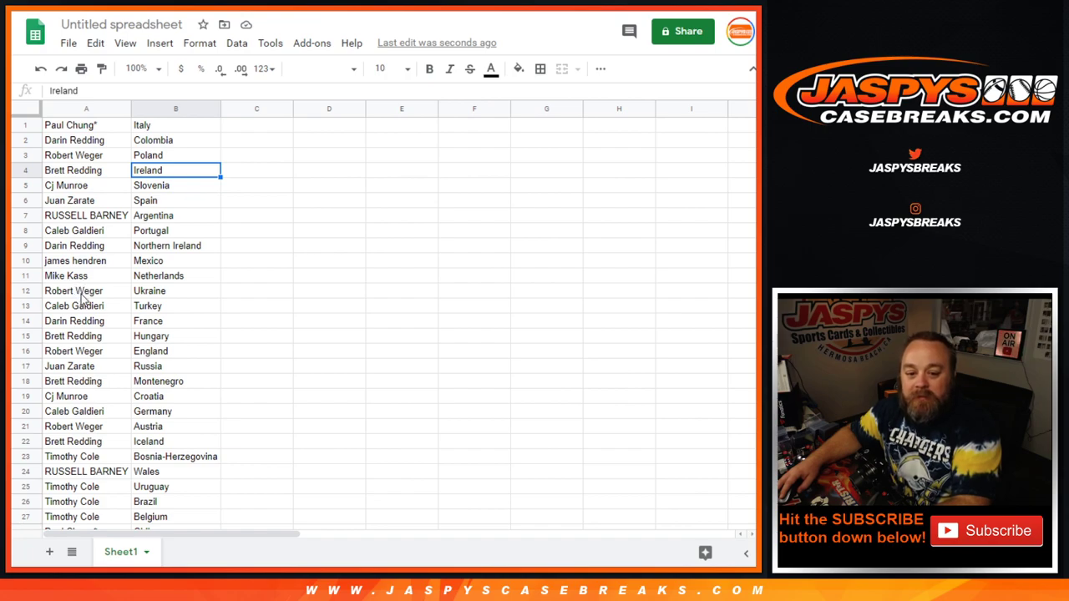
scroll(82, 298, "down", 1)
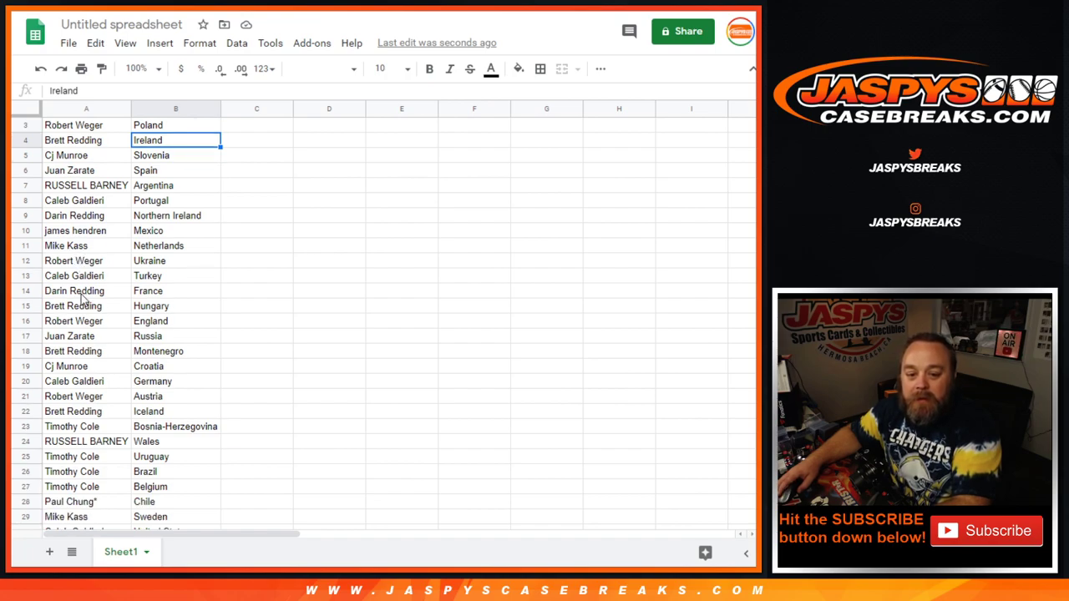
scroll(81, 298, "down", 1)
scroll(82, 298, "down", 1)
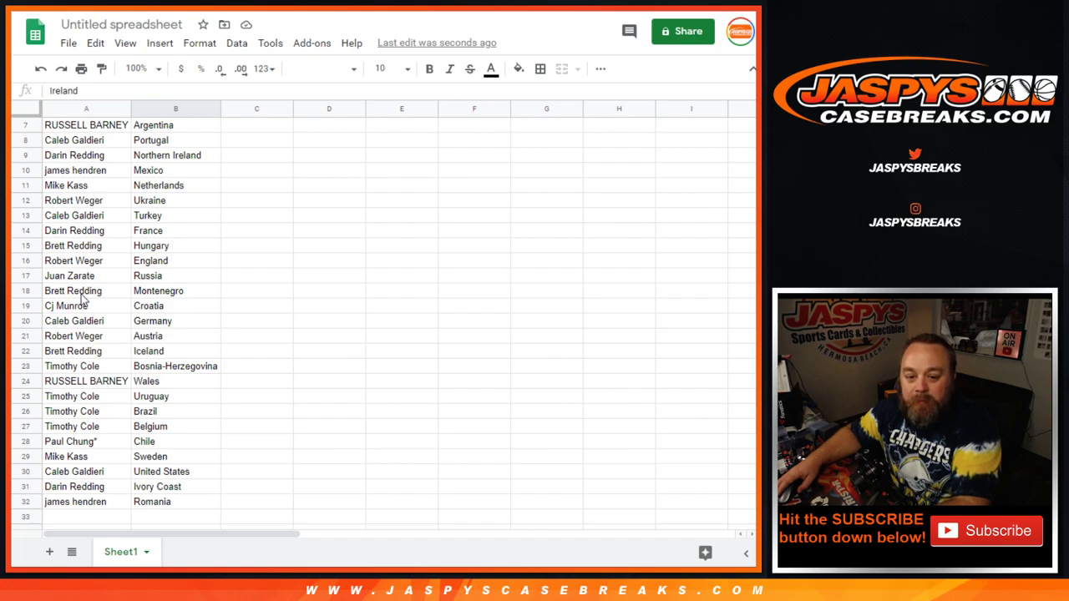
scroll(82, 297, "down", 1)
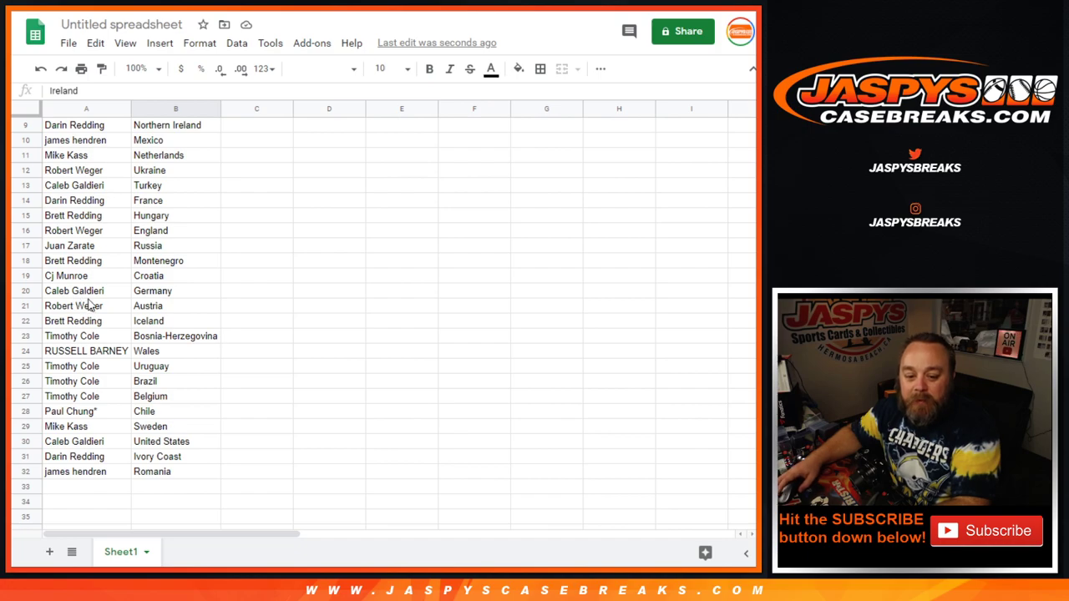
scroll(87, 338, "up", 3)
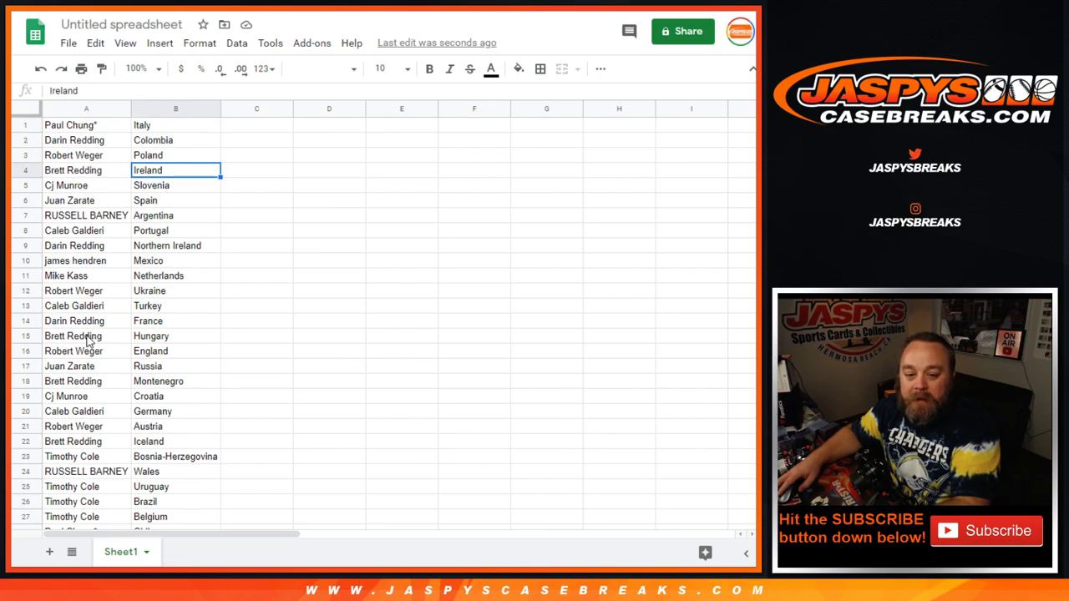
left_click(75, 128)
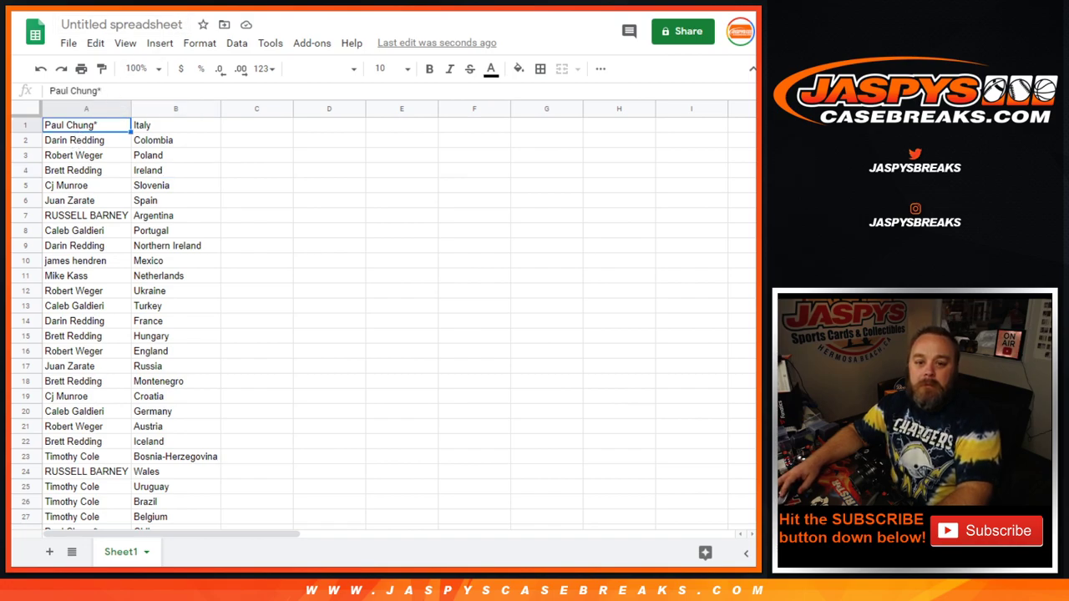
Step: Copy "2016/17 PANINI SELECT SOCCER 3-BOX BREAK #5*RANDOM COUNTRIES*" from the break's product page title and use it as the spreadsheet's name
key("alt+Tab")
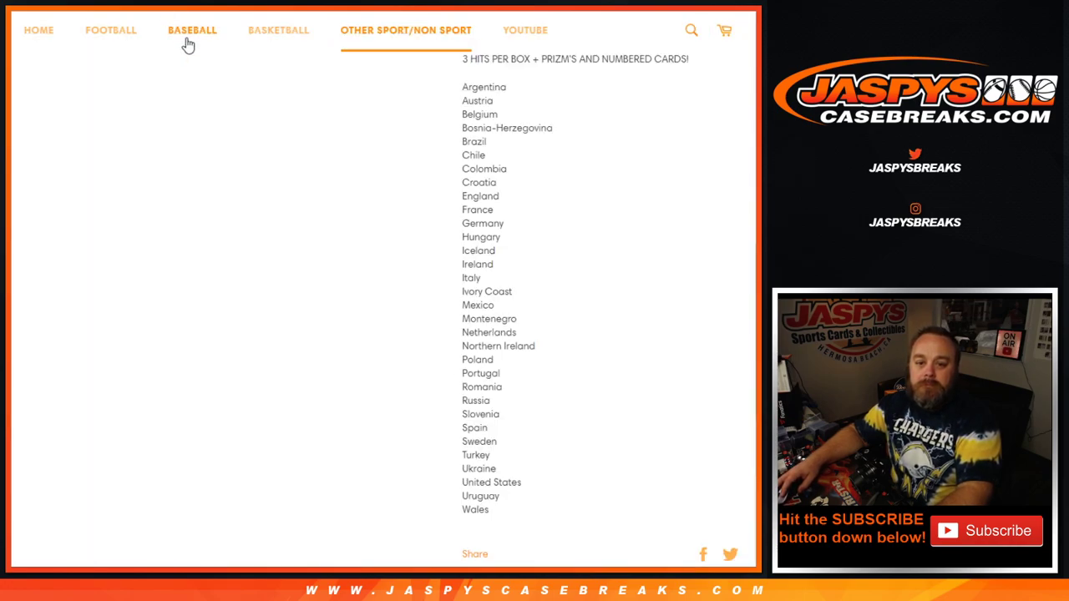
scroll(265, 201, "up", 10)
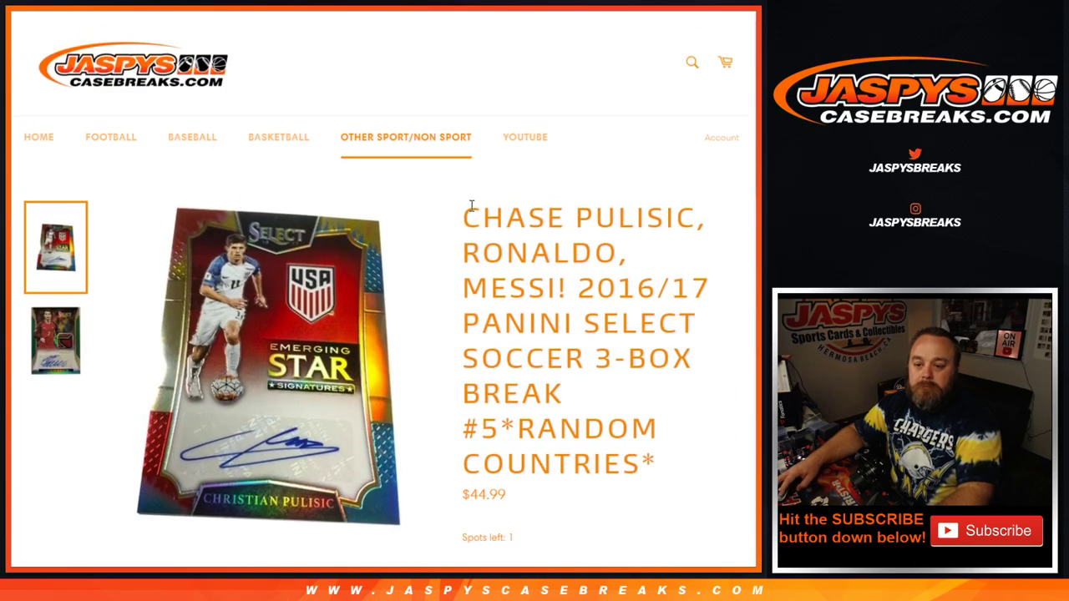
left_click_drag(580, 288, 655, 465)
key("ctrl+c")
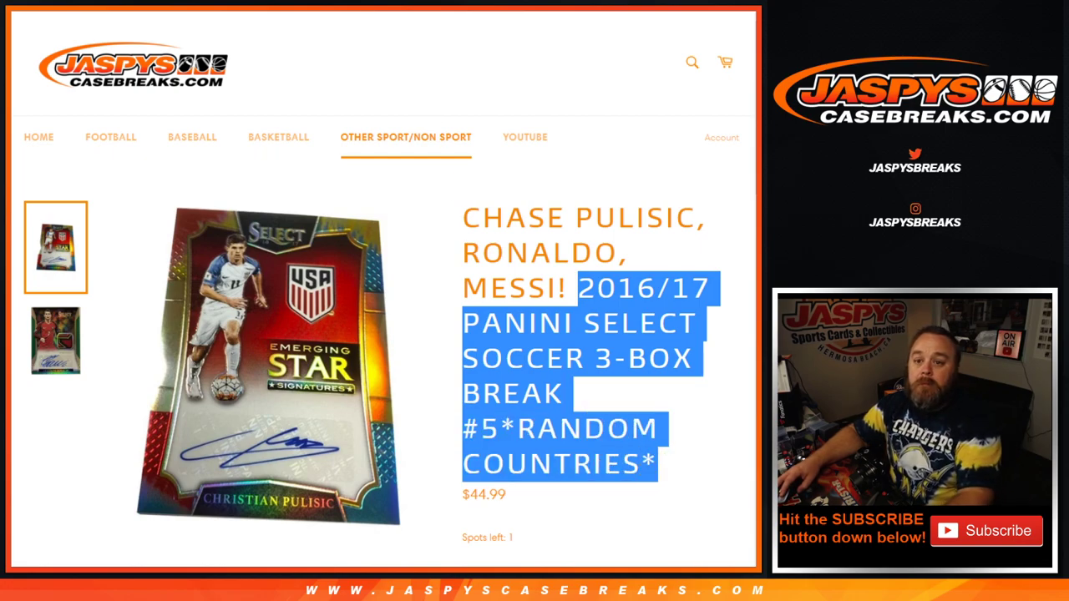
key("alt+Tab")
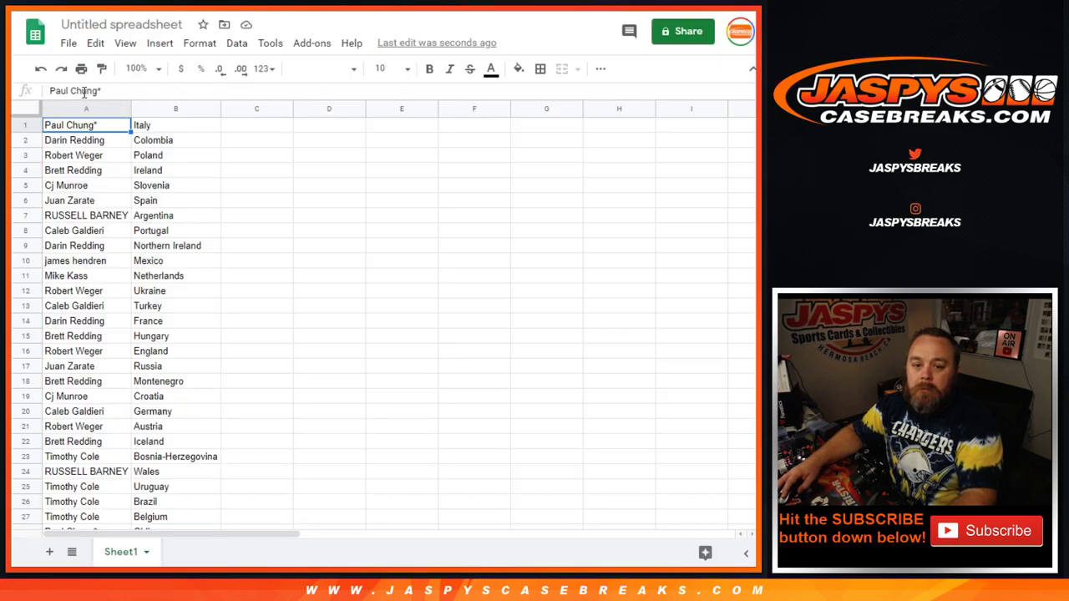
left_click(119, 25)
key("ctrl+v")
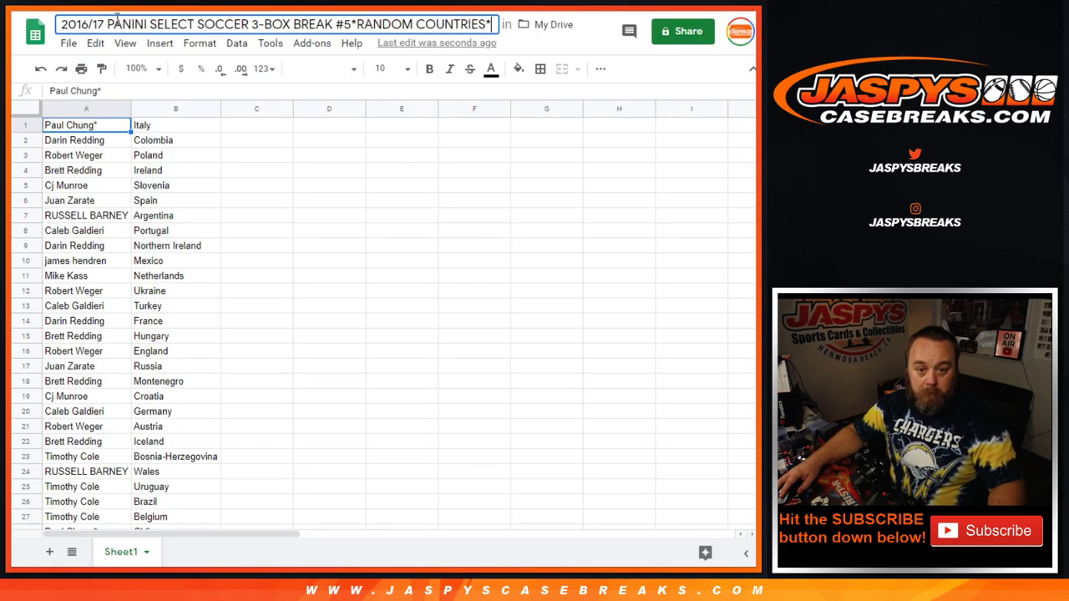
Step: Add the prefix "W 7/15-" to the start of the spreadsheet's name
left_click(61, 23)
type("7/15")
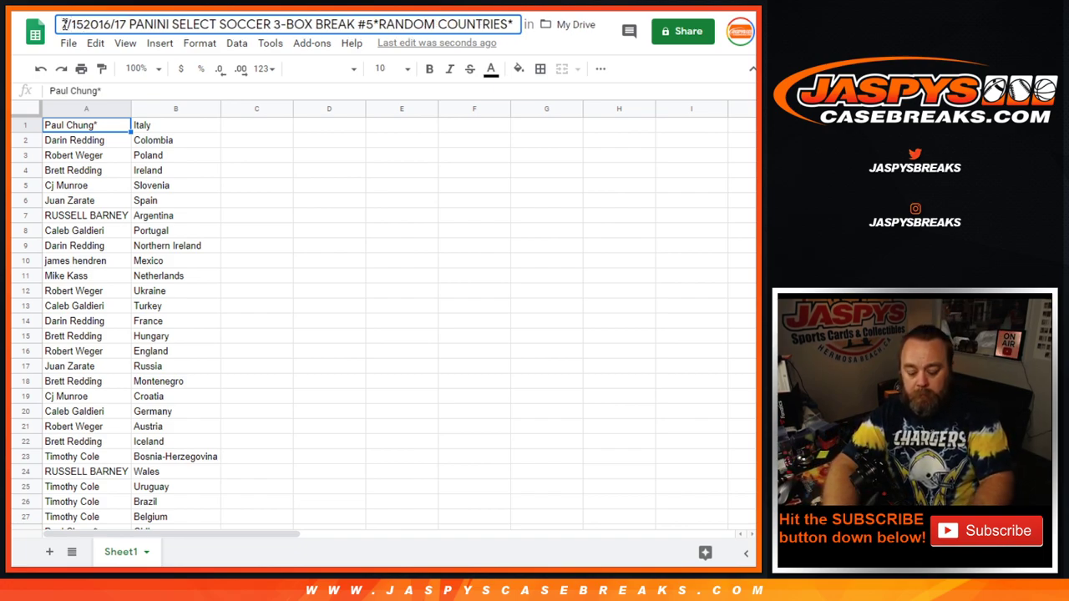
type("W")
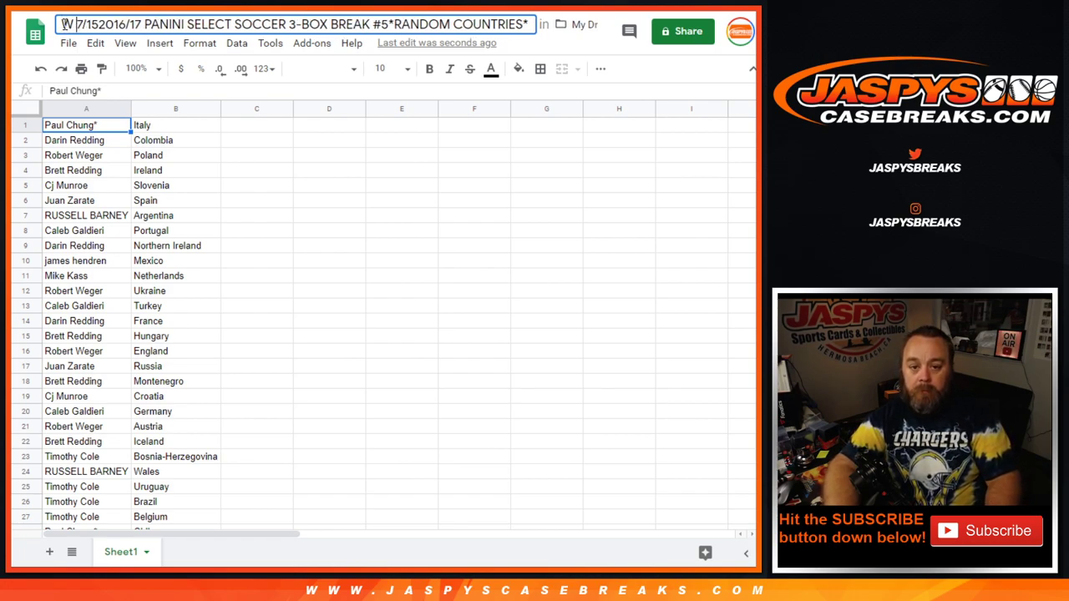
key("Right")
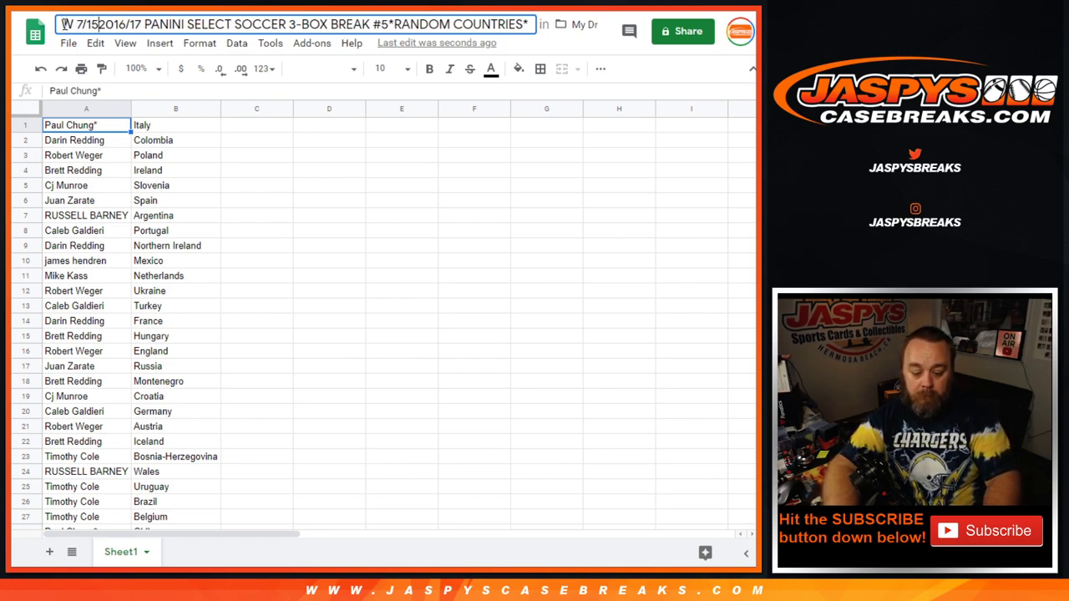
type("-")
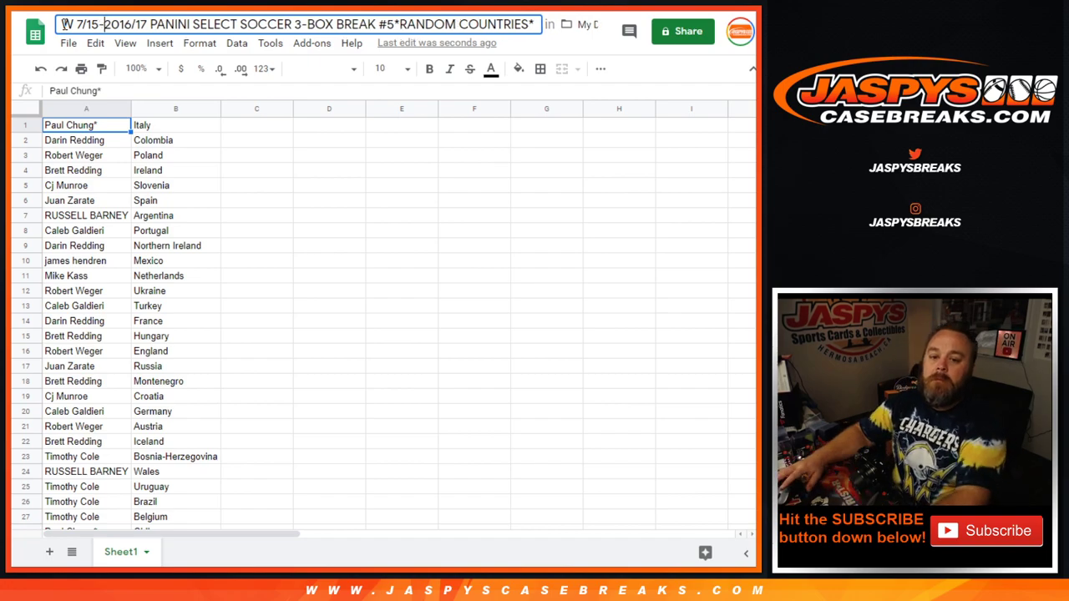
left_click(159, 192)
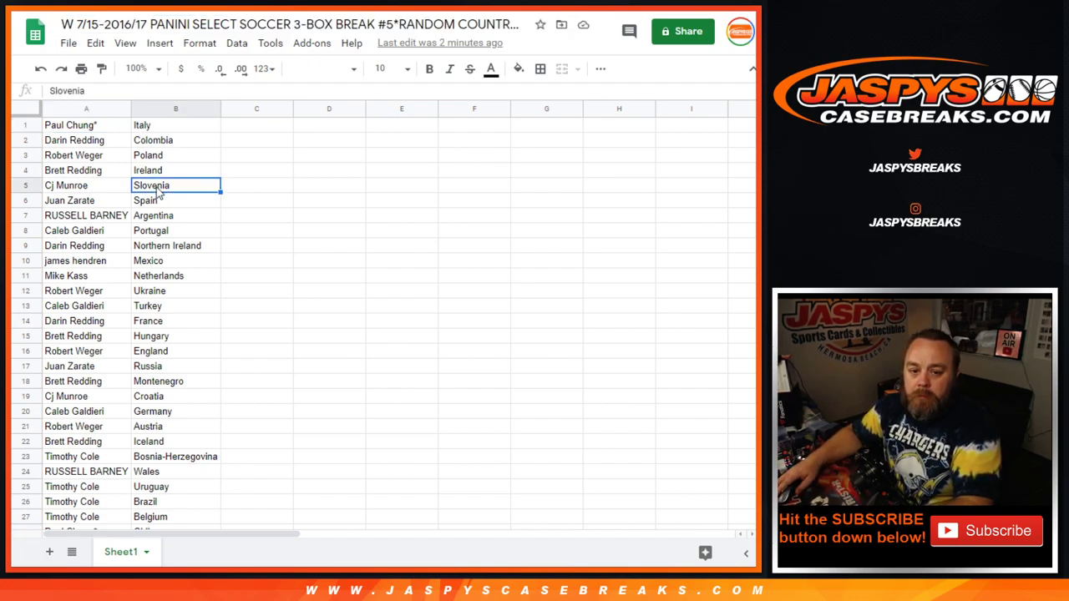
Step: Sort the whole sheet alphabetically from A to Z by the countries in column B
left_click(81, 109)
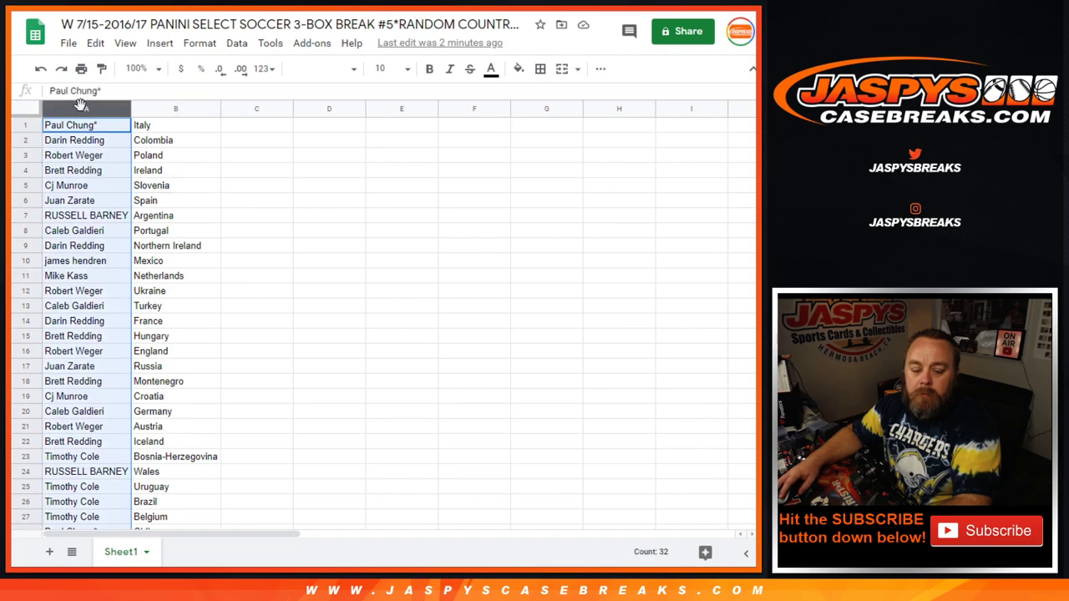
left_click(146, 110)
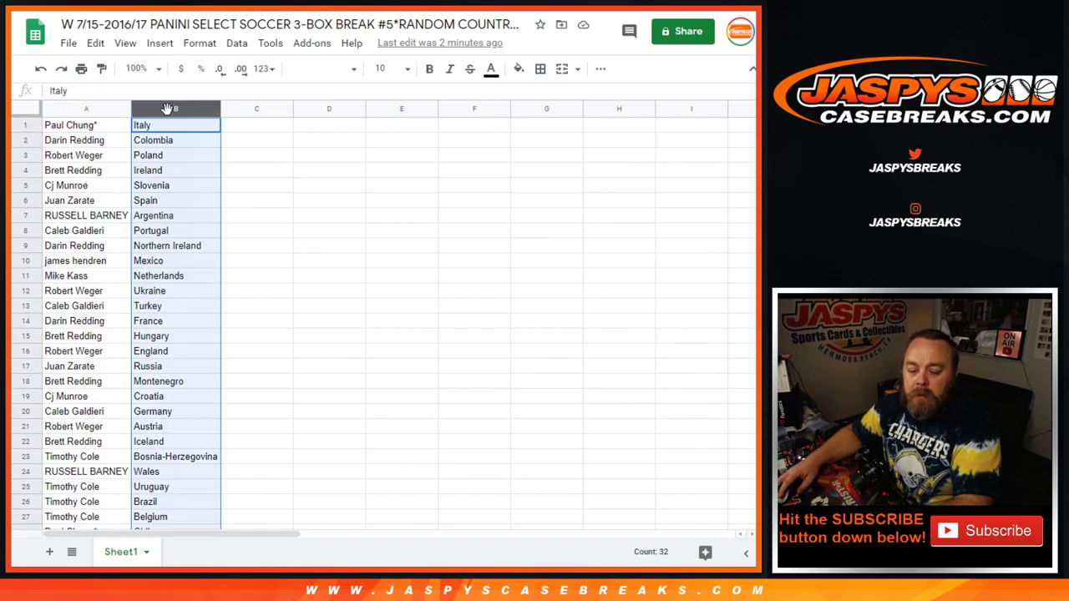
left_click(90, 109)
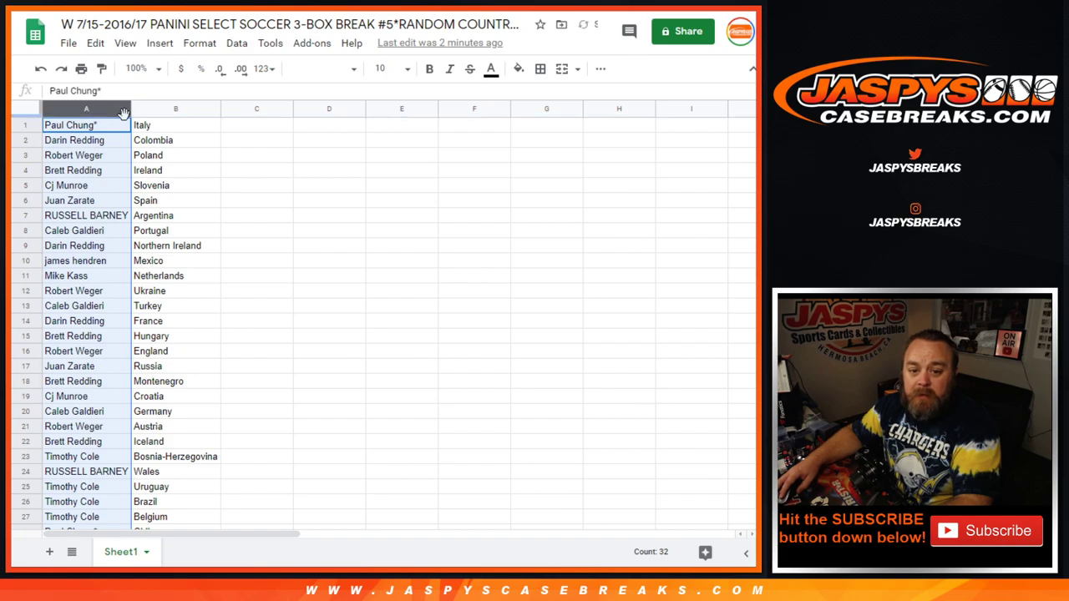
left_click(124, 112)
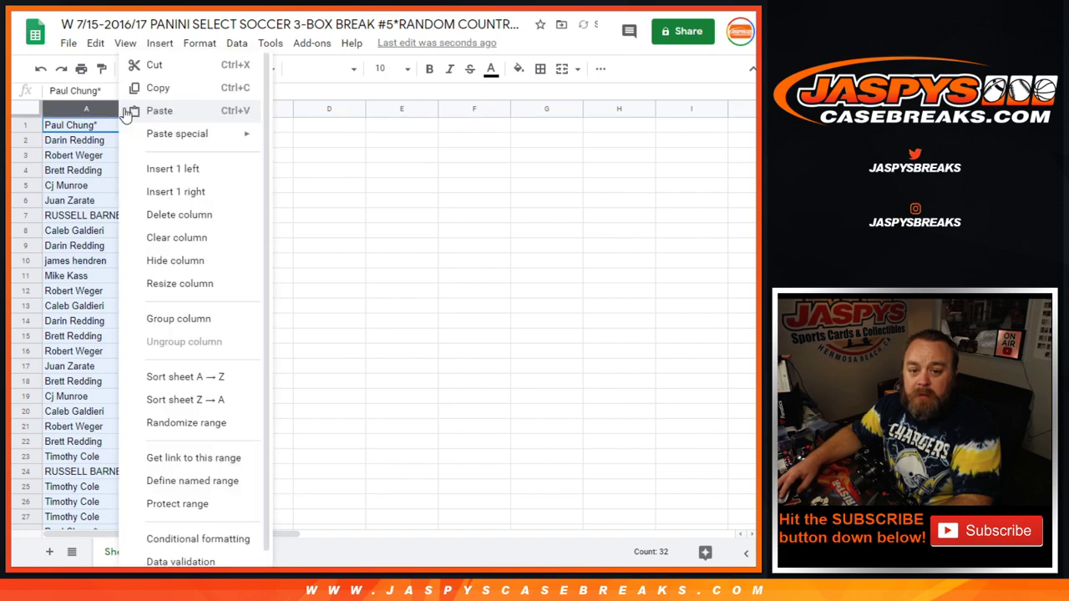
left_click(305, 132)
left_click(205, 110)
left_click(212, 110)
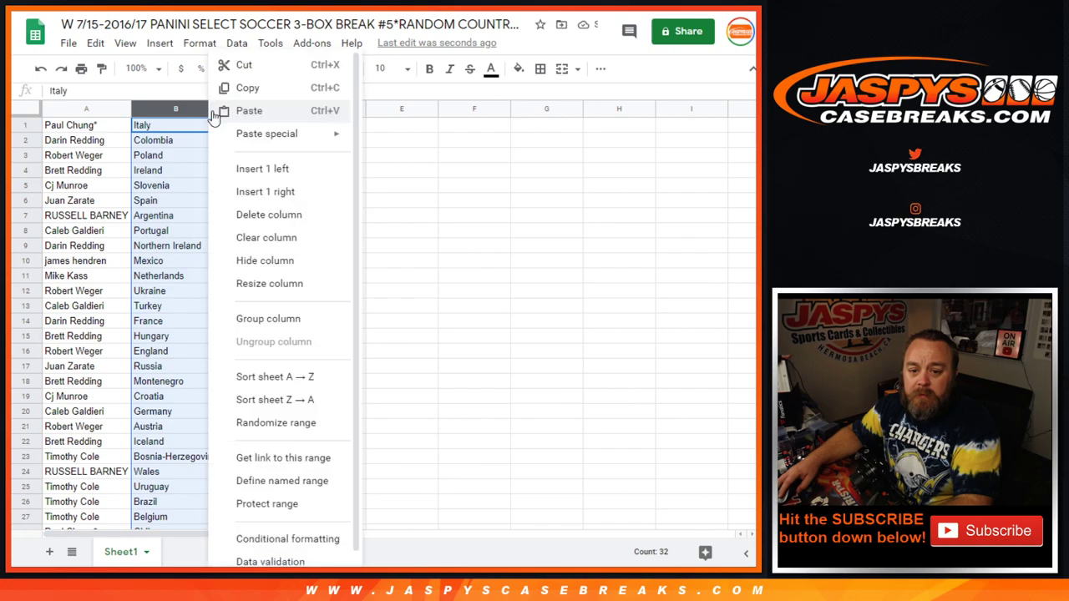
left_click(298, 377)
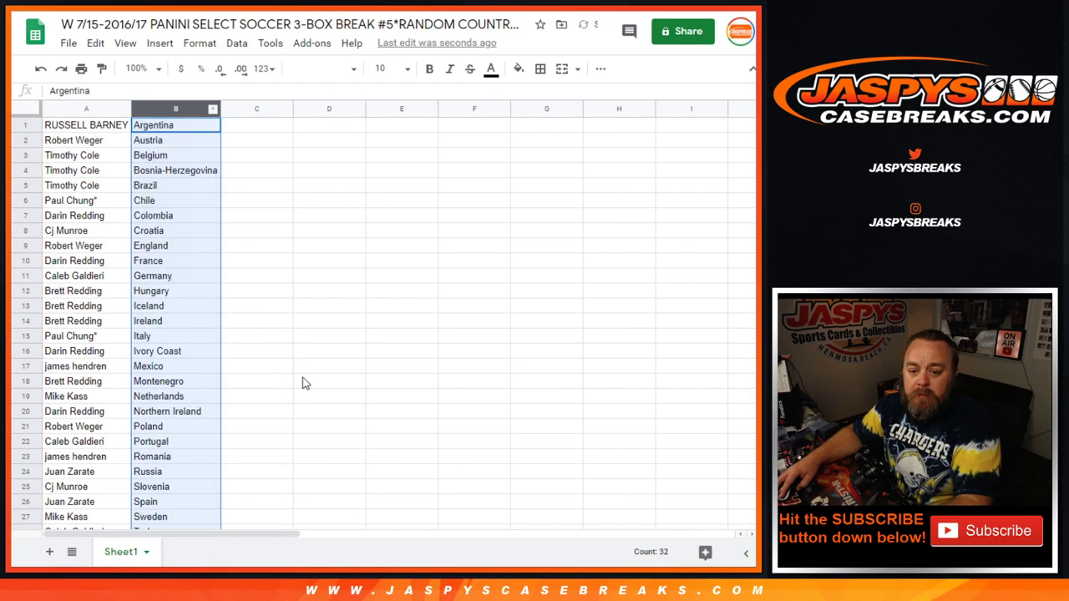
left_click(292, 311)
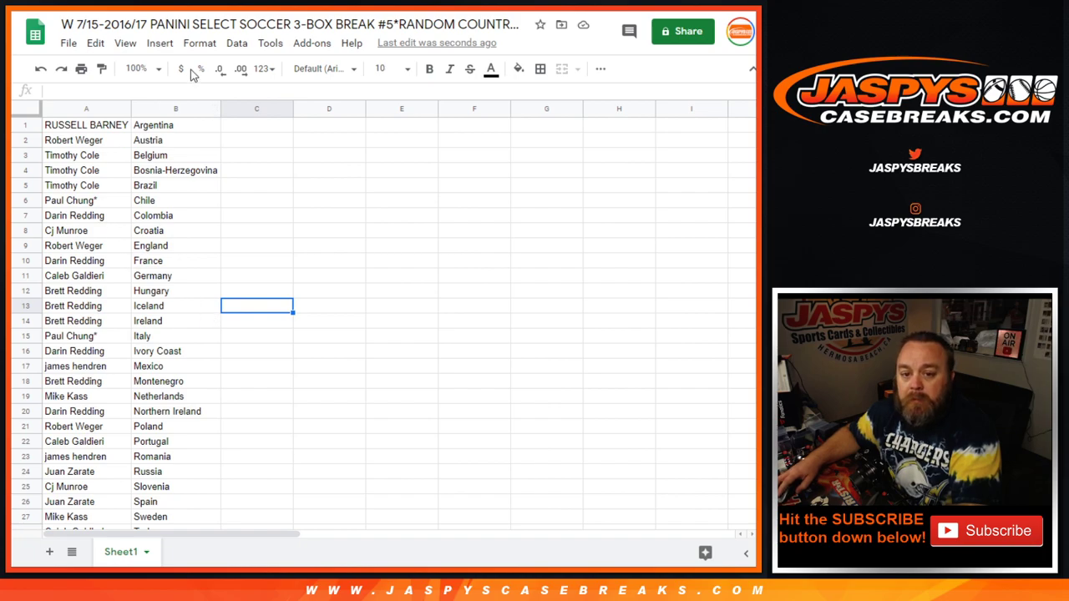
Step: Set the font size of the entire sheet to 8
left_click(404, 69)
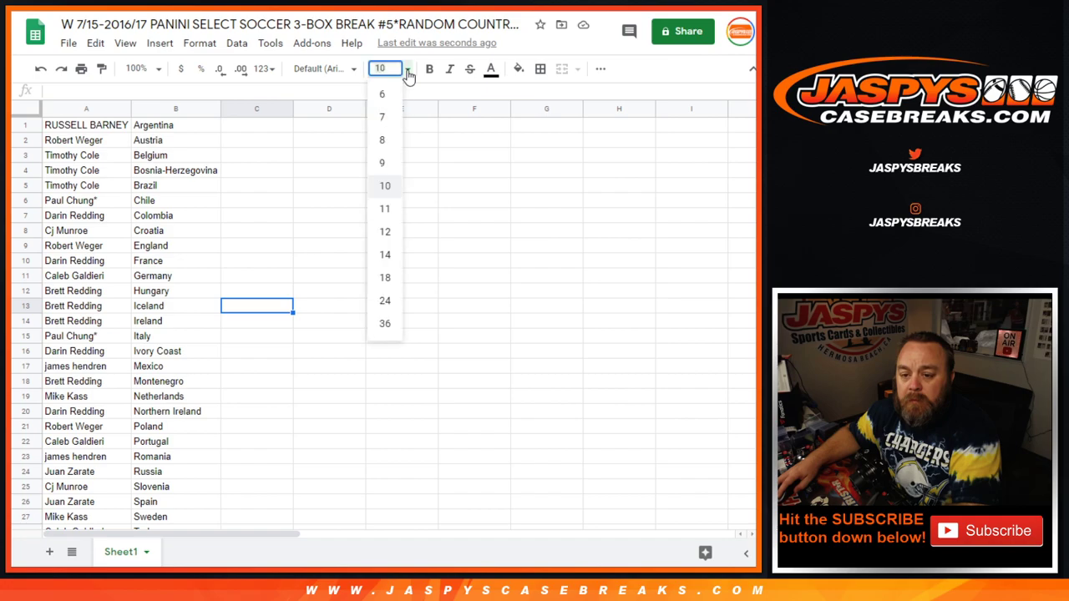
left_click(382, 142)
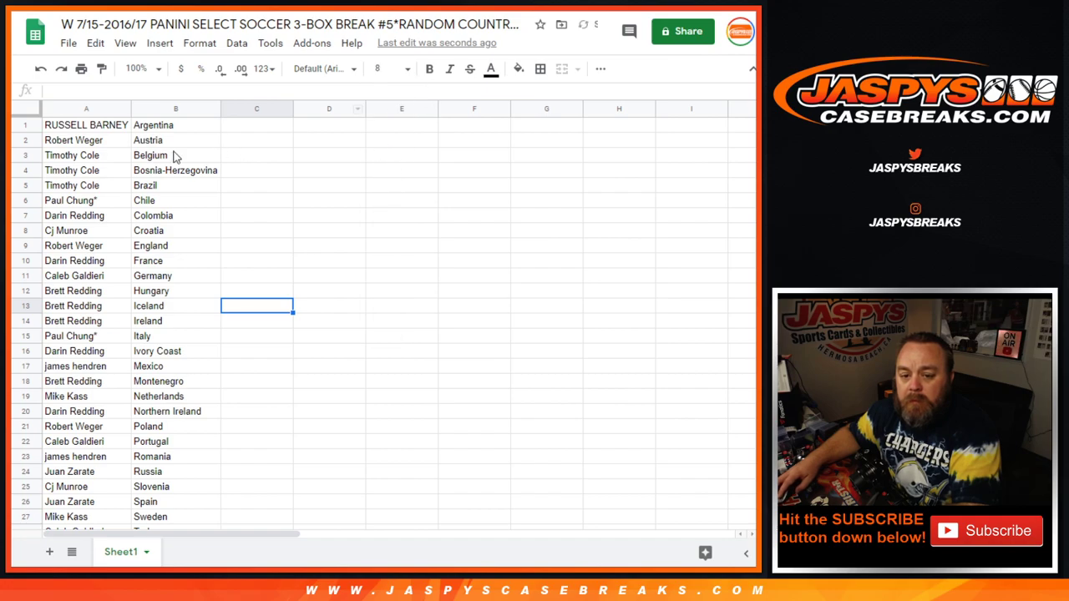
left_click(28, 111)
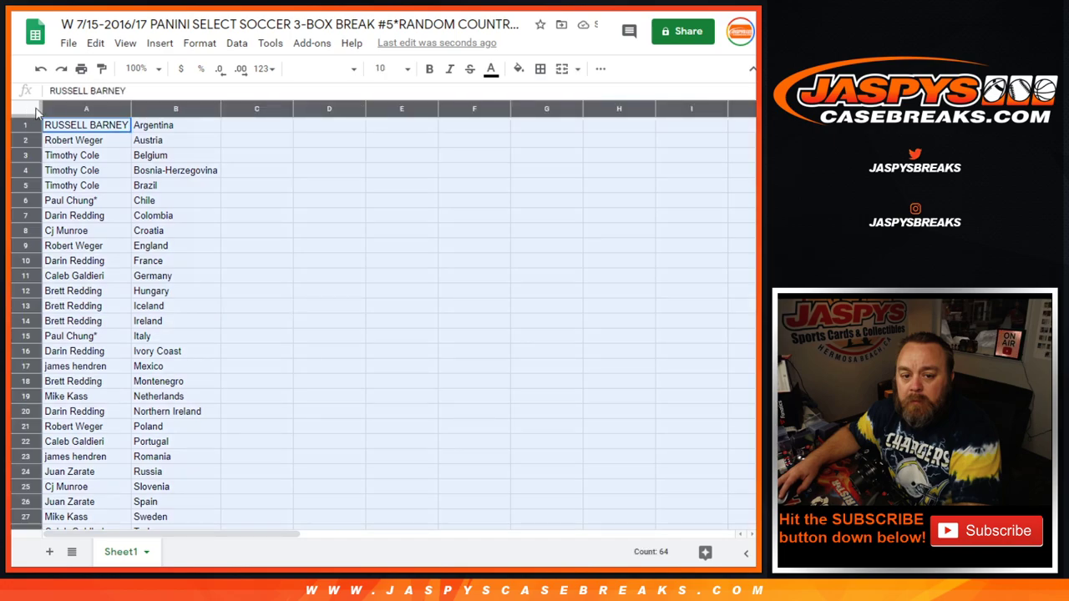
left_click(404, 69)
left_click(382, 144)
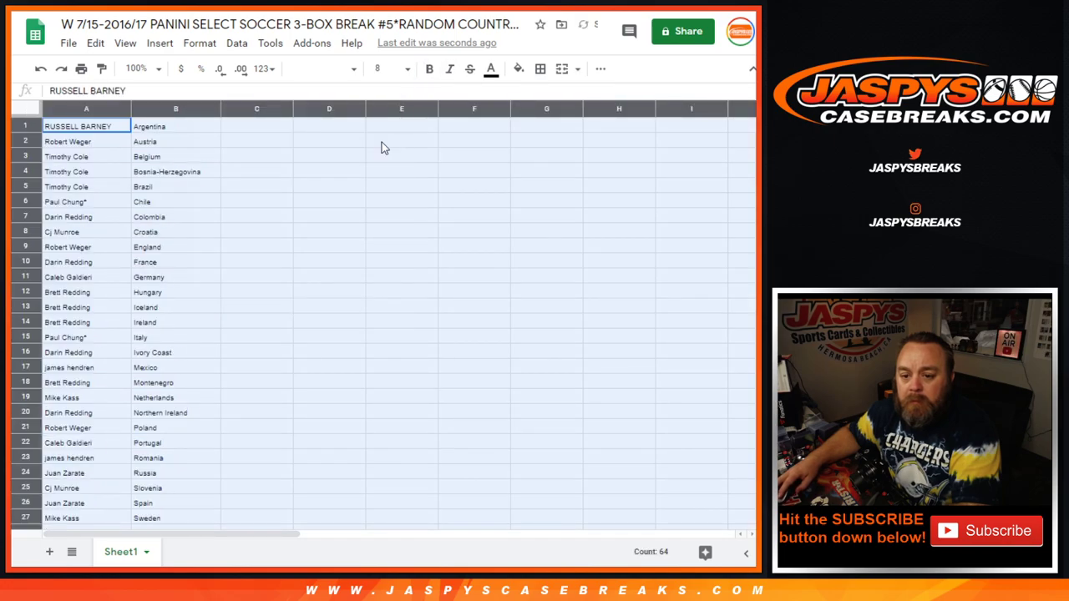
left_click(218, 247)
Step: Look through the sorted country list and the participant assigned to each country
scroll(221, 251, "down", 1)
scroll(221, 251, "down", 1)
scroll(222, 250, "up", 2)
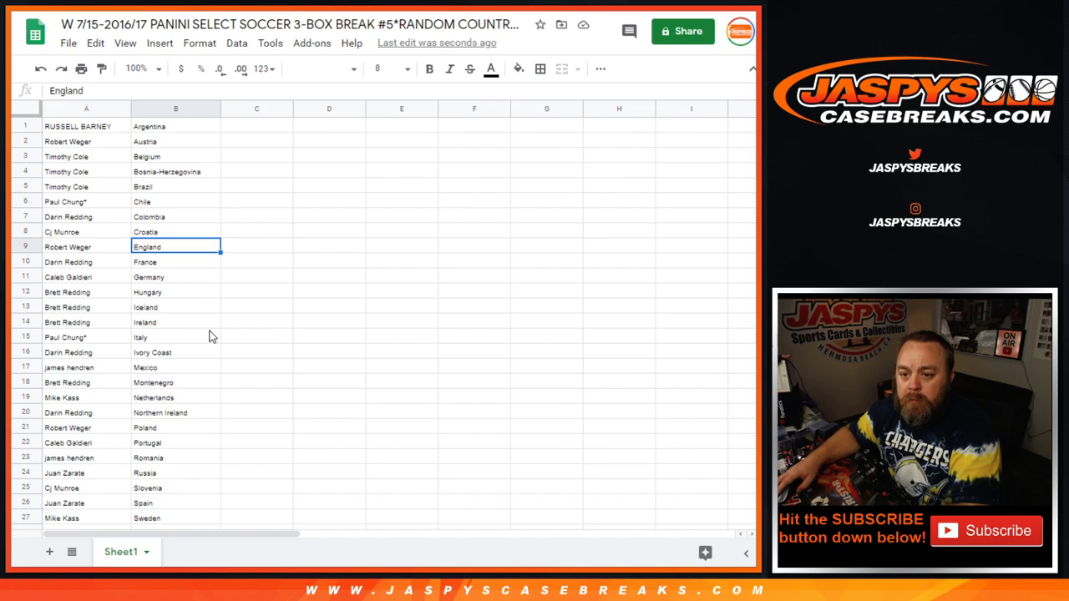
scroll(211, 335, "down", 1)
scroll(211, 336, "down", 1)
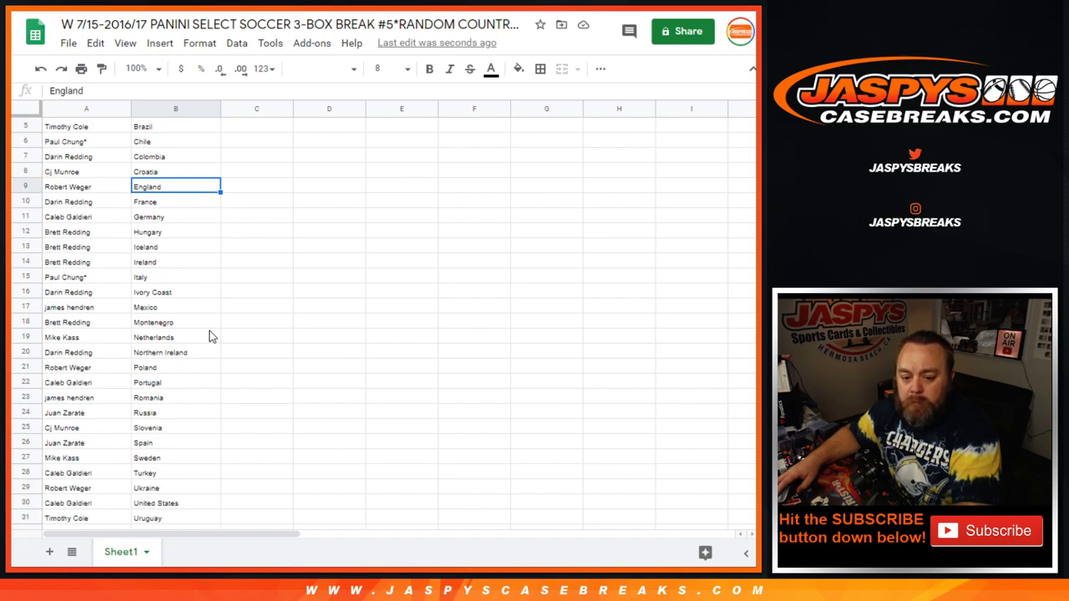
scroll(211, 336, "down", 1)
scroll(211, 335, "up", 1)
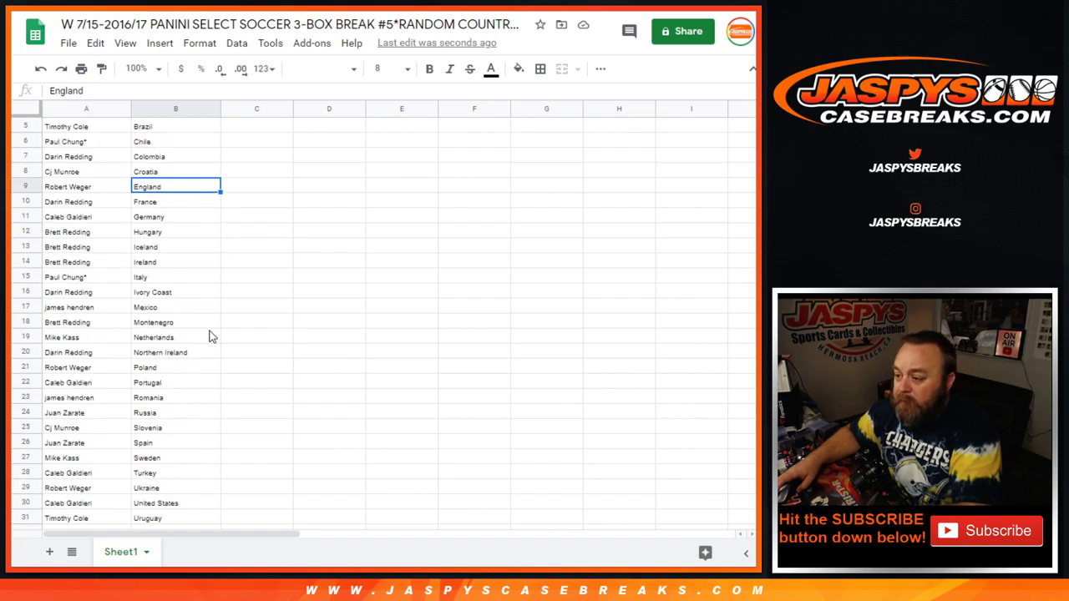
scroll(211, 336, "up", 2)
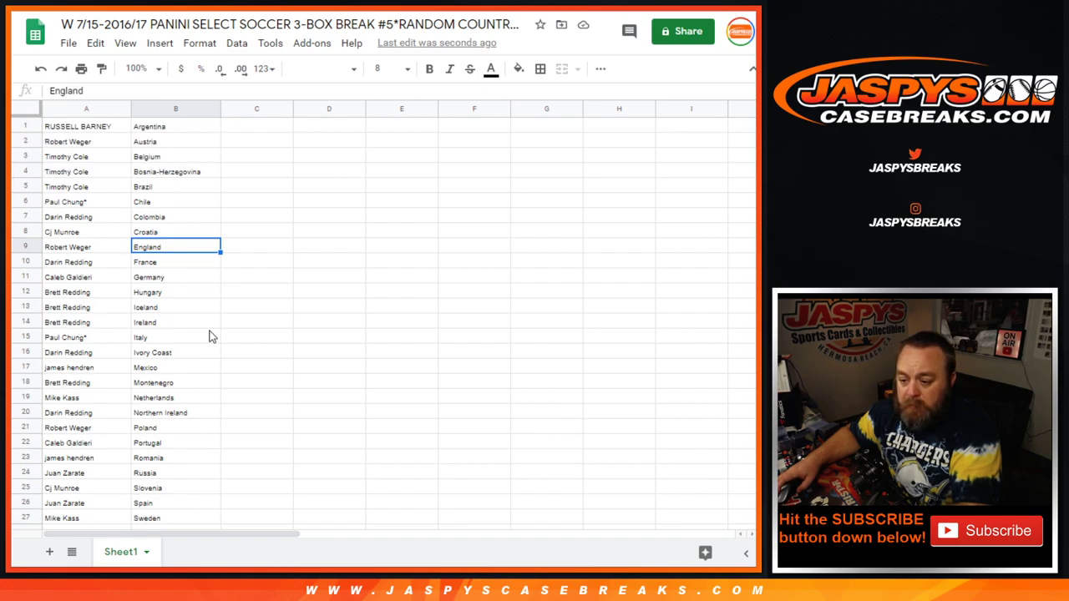